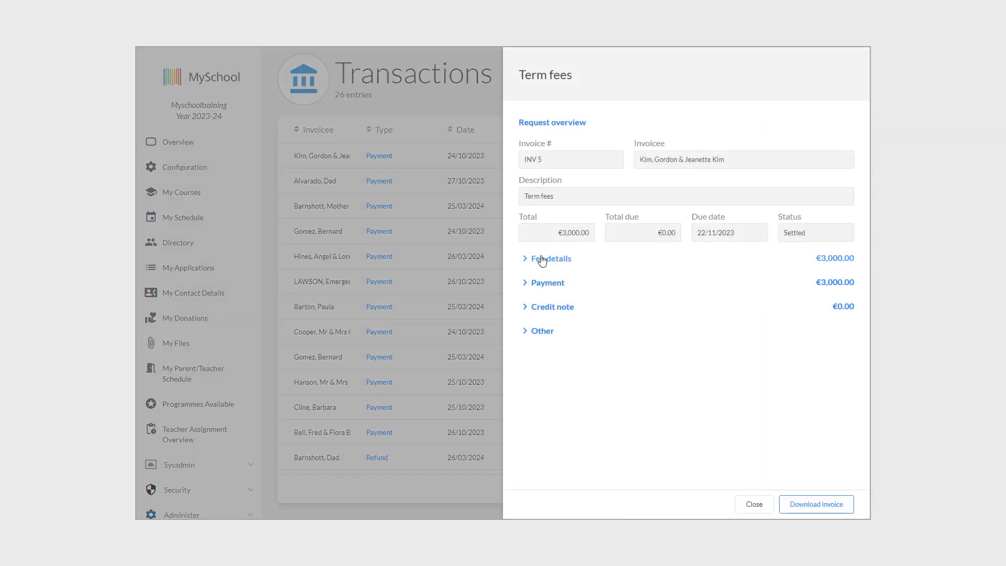
# - Examine the Term fees invoice's fee details and its fee line, and close the invoice view
pyautogui.click(539, 259)
pyautogui.click(548, 297)
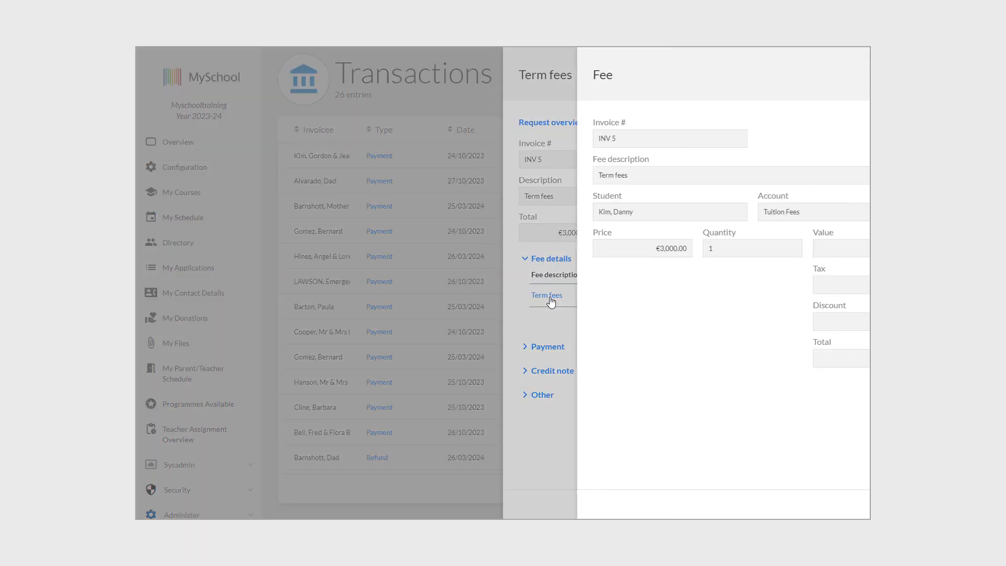
pyautogui.click(834, 502)
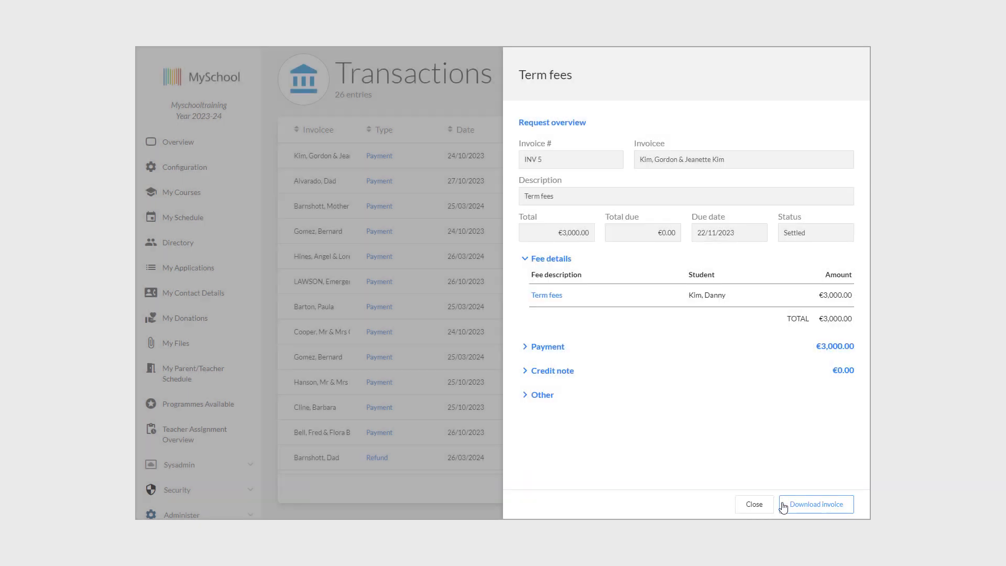
pyautogui.click(760, 505)
pyautogui.click(834, 505)
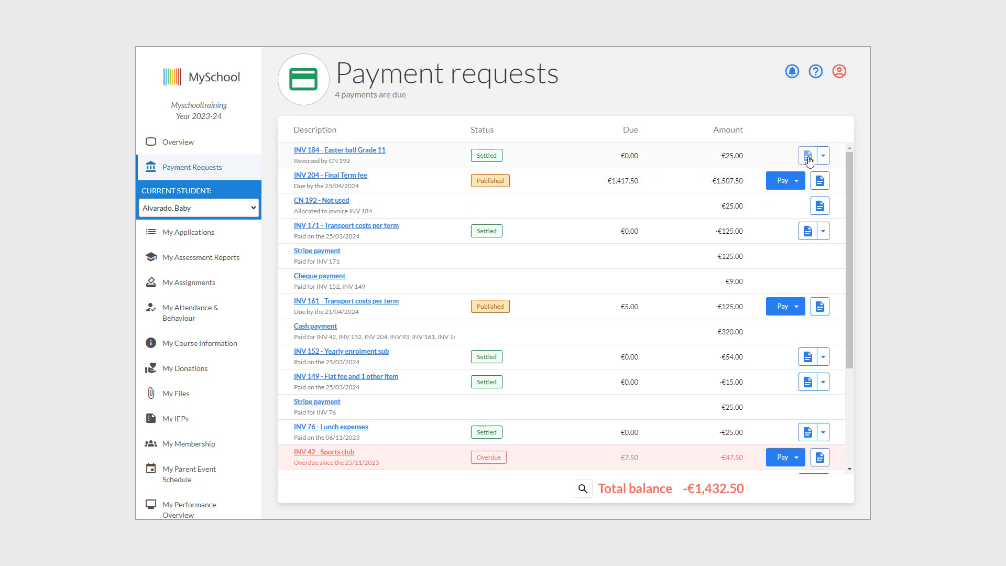
# - Examine the fee details and invoice download option of the Easter ball Grade 11 payment request, and close it
pyautogui.click(345, 150)
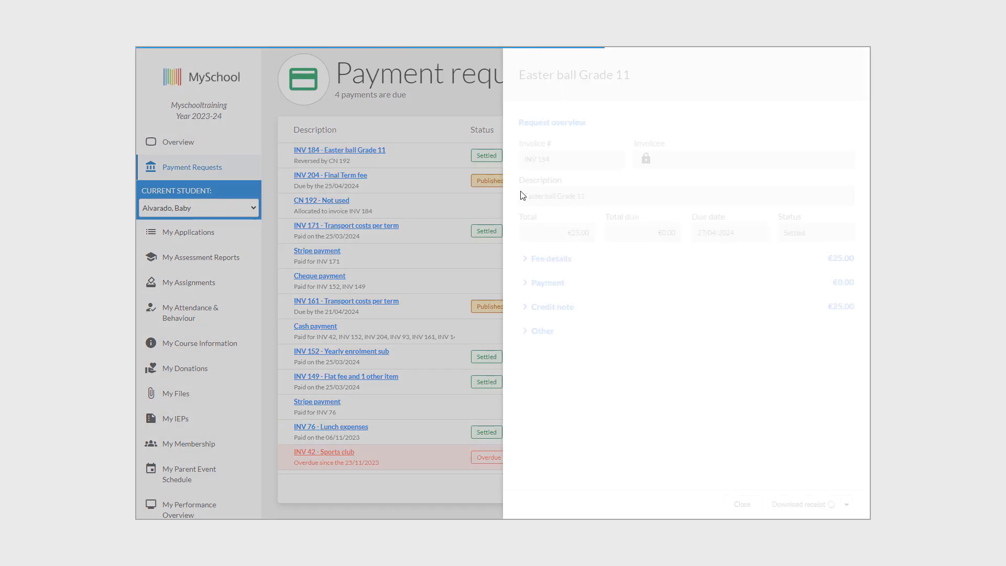
pyautogui.click(543, 260)
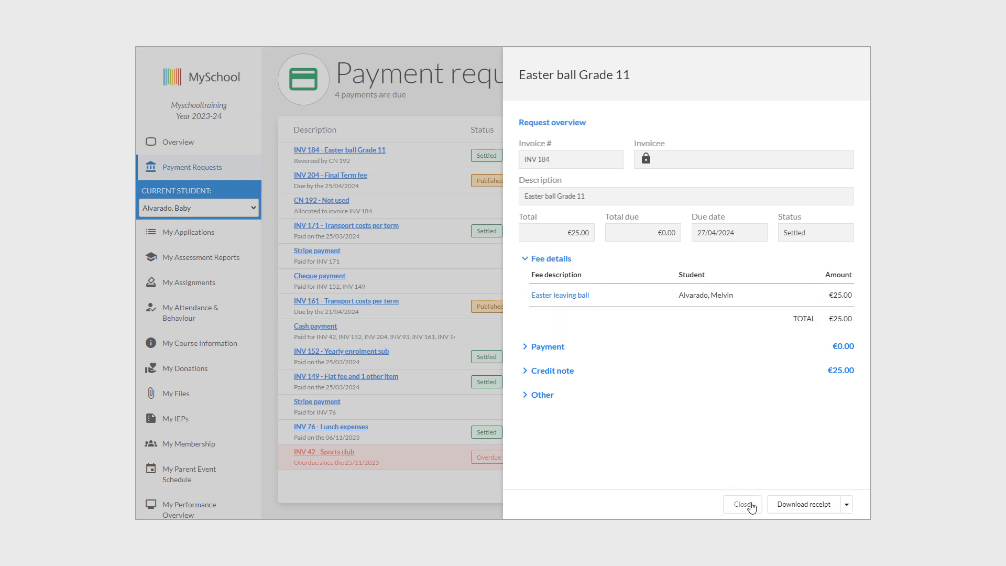
pyautogui.click(847, 506)
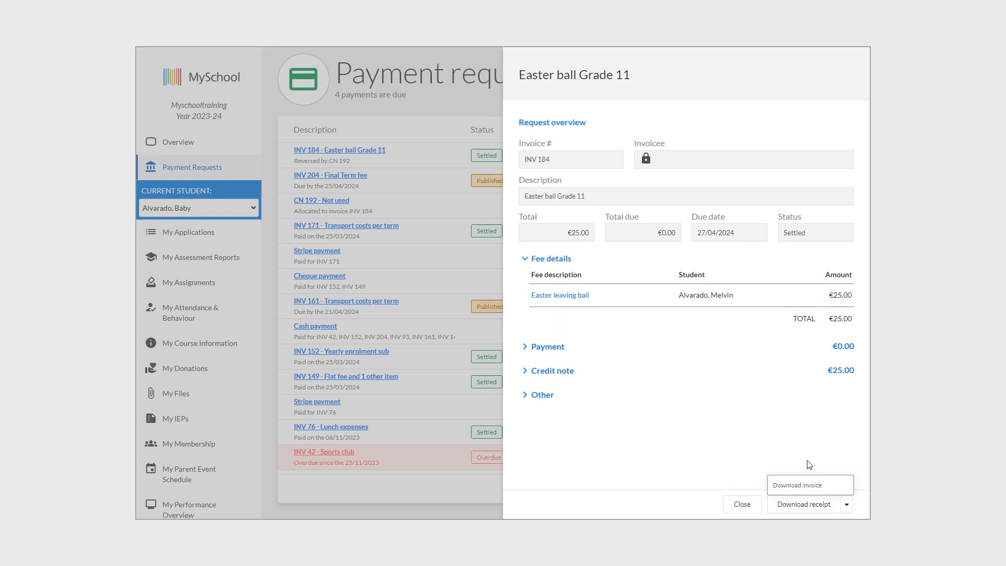
pyautogui.click(791, 483)
pyautogui.click(743, 507)
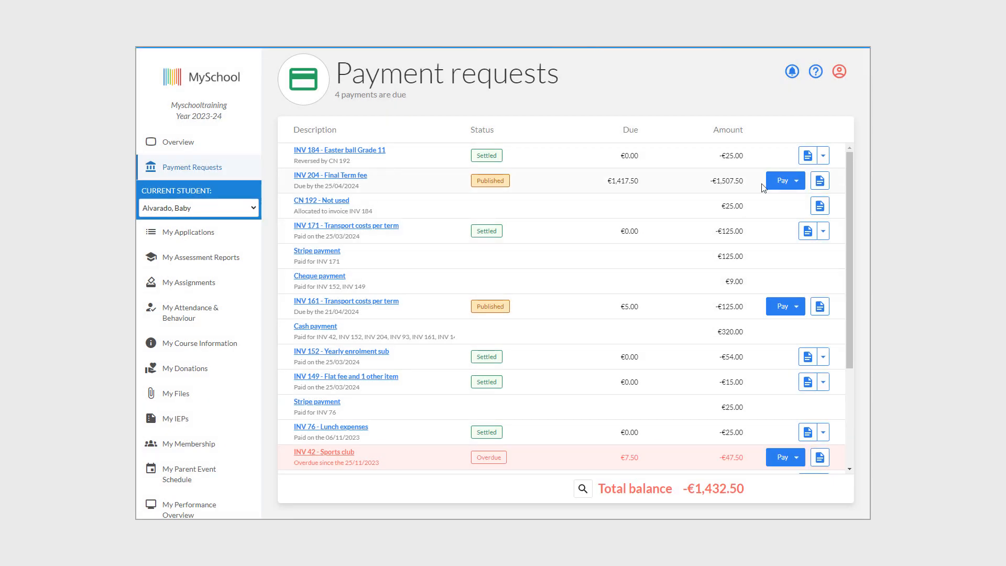
# - Examine the online payment options for the Final Term fee request and review the rest of the payment requests
pyautogui.click(793, 180)
pyautogui.click(797, 206)
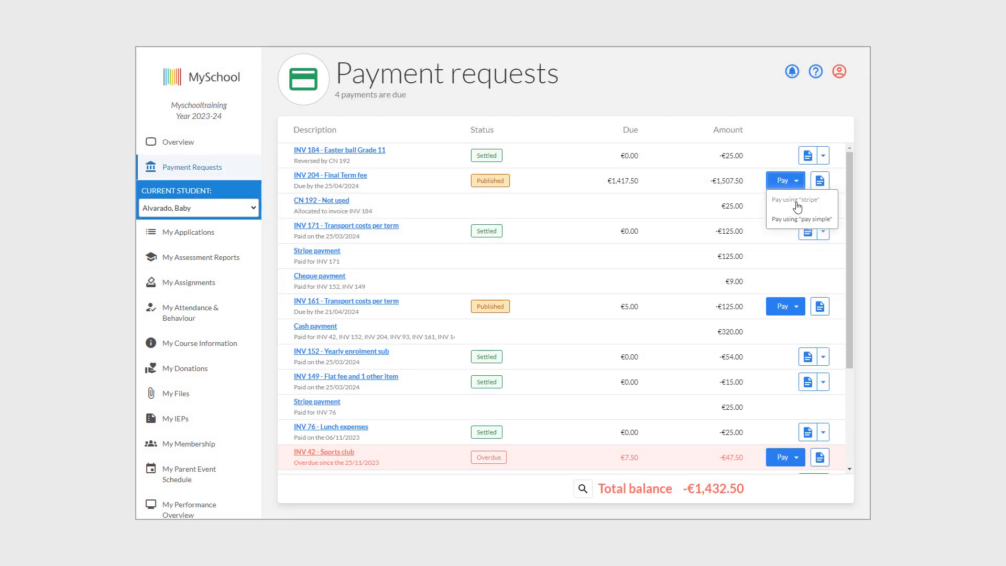
pyautogui.scroll(-2, 574, 204)
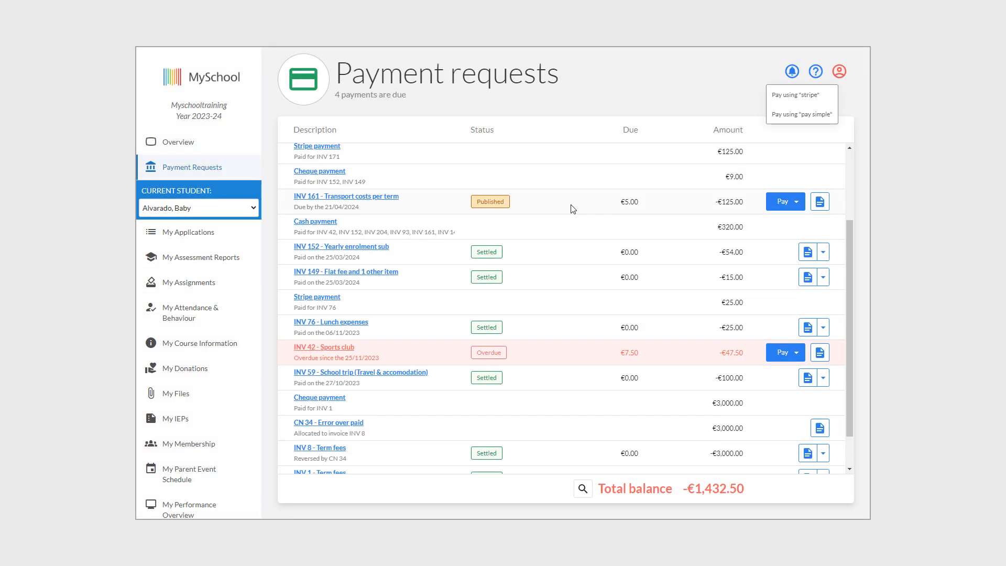
pyautogui.scroll(-1, 573, 209)
pyautogui.click(788, 310)
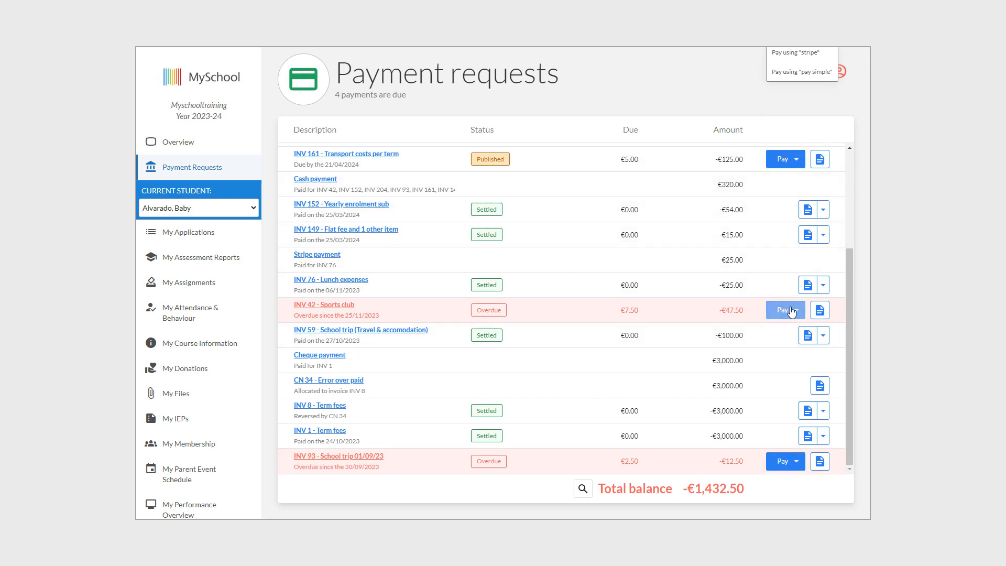
pyautogui.click(583, 489)
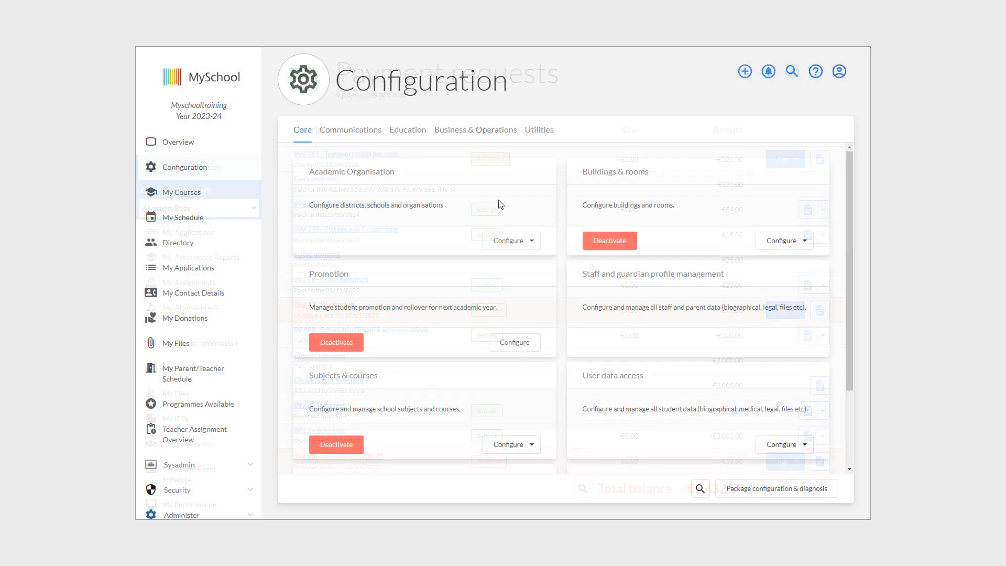
# - Open the finance configuration of the Invoicing & online payment package under Business & Operations
pyautogui.click(471, 132)
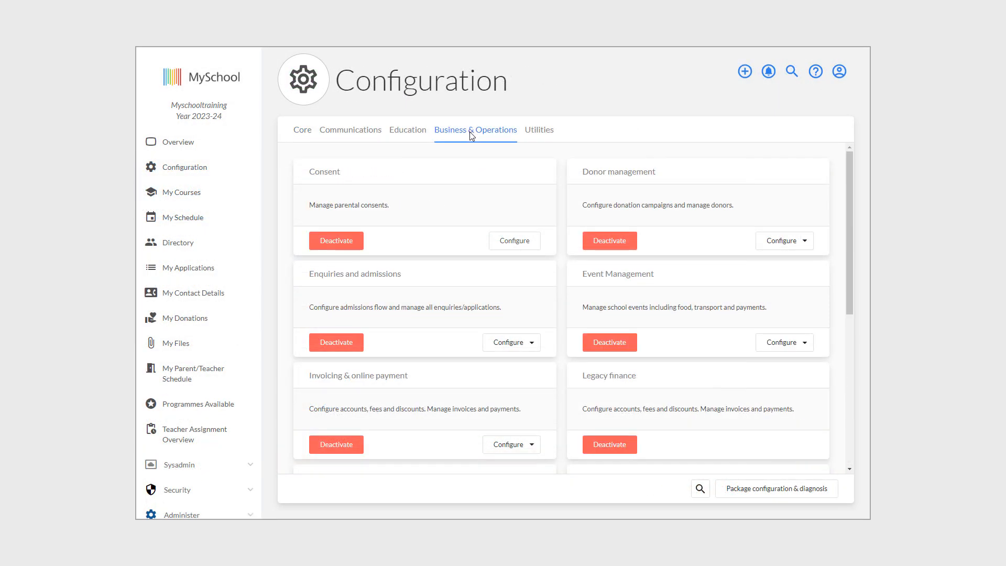
pyautogui.scroll(-2, 663, 273)
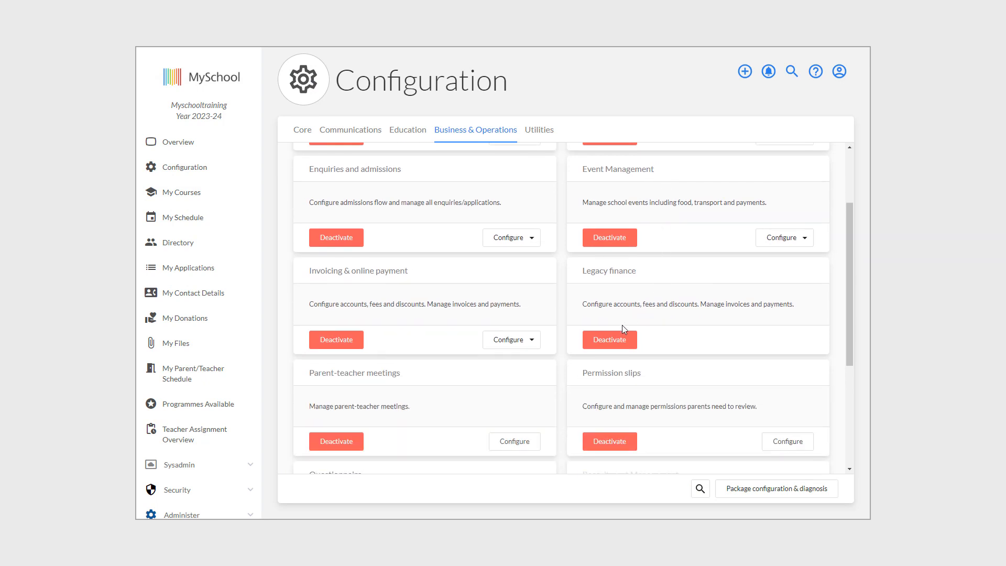
pyautogui.click(534, 343)
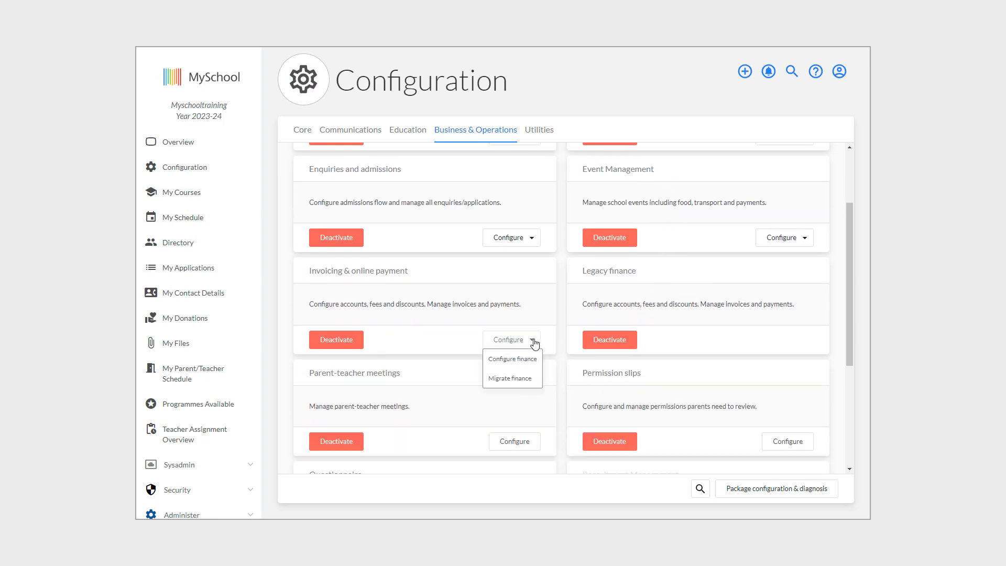
pyautogui.click(523, 361)
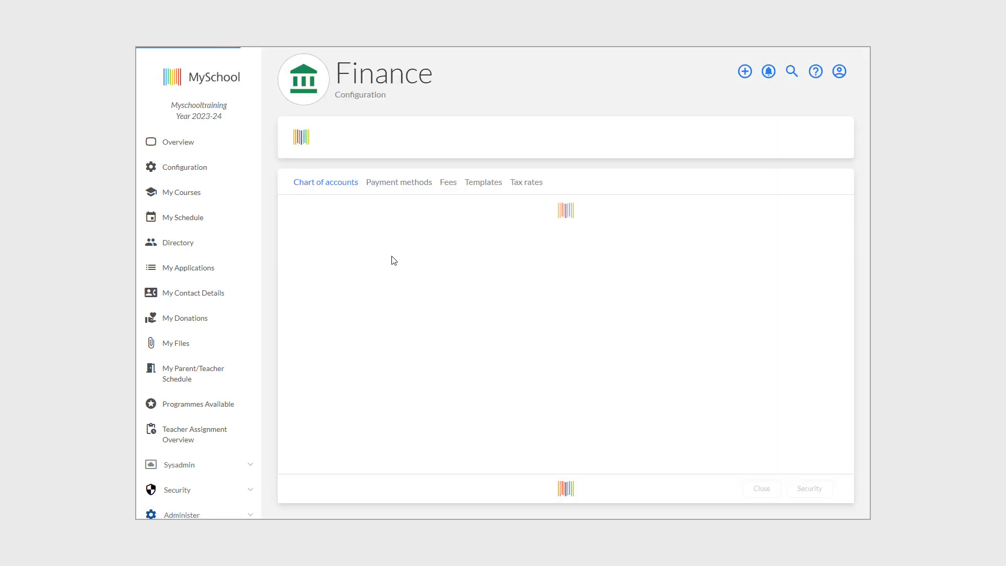
pyautogui.scroll(-3, 210, 320)
pyautogui.scroll(-3, 210, 319)
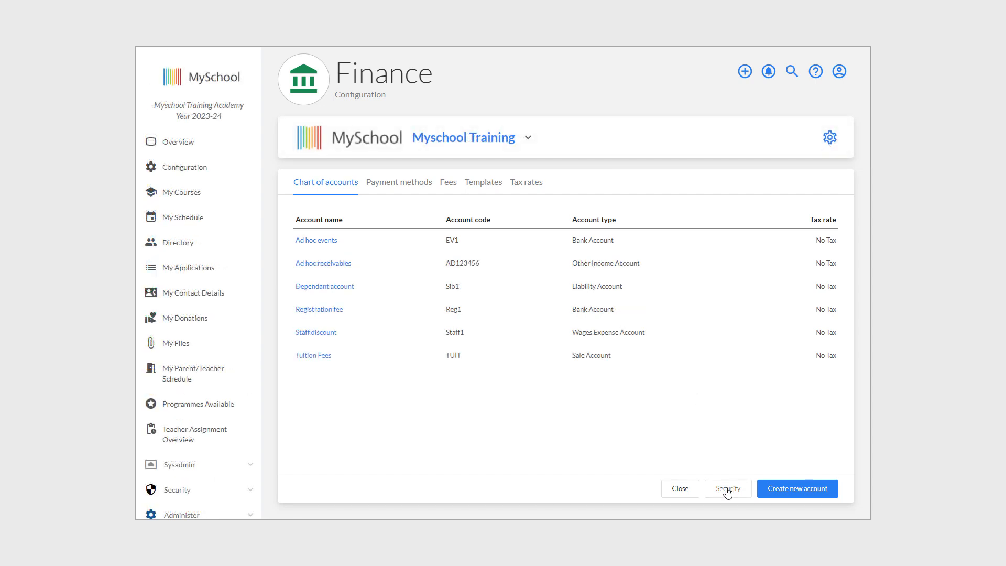
# - Examine the finance security permissions of the Finance dept user group
pyautogui.click(728, 489)
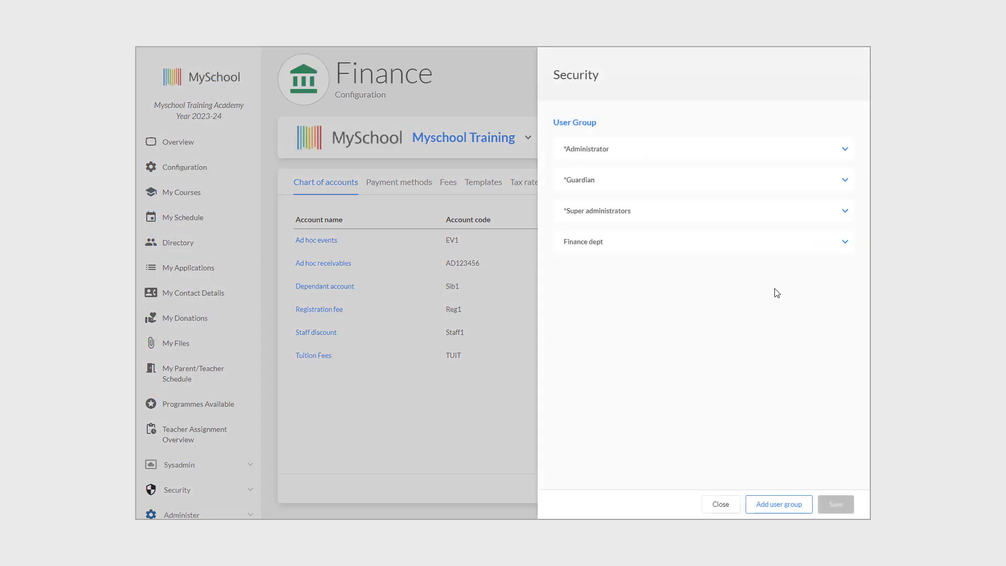
pyautogui.click(842, 243)
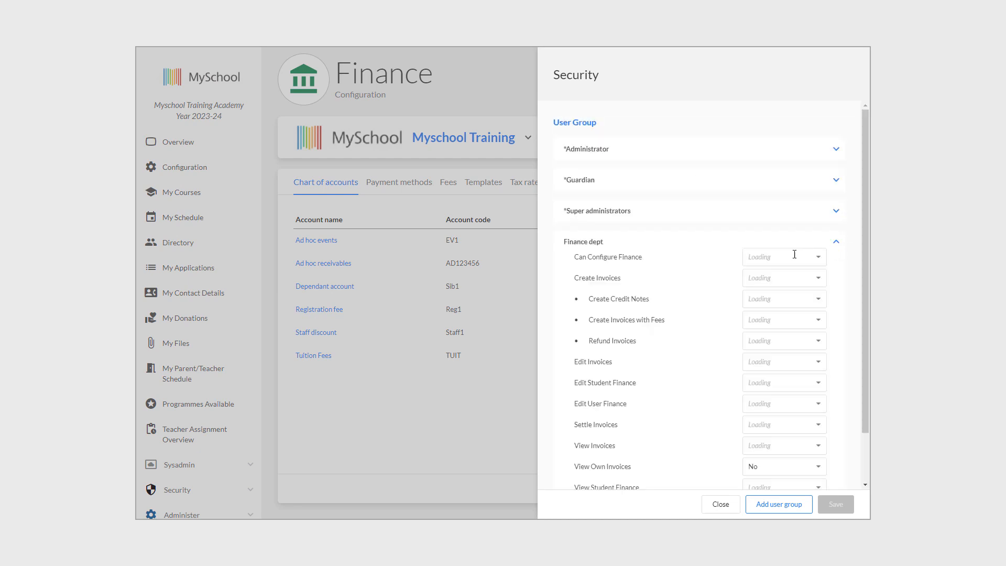
pyautogui.scroll(-1, 794, 254)
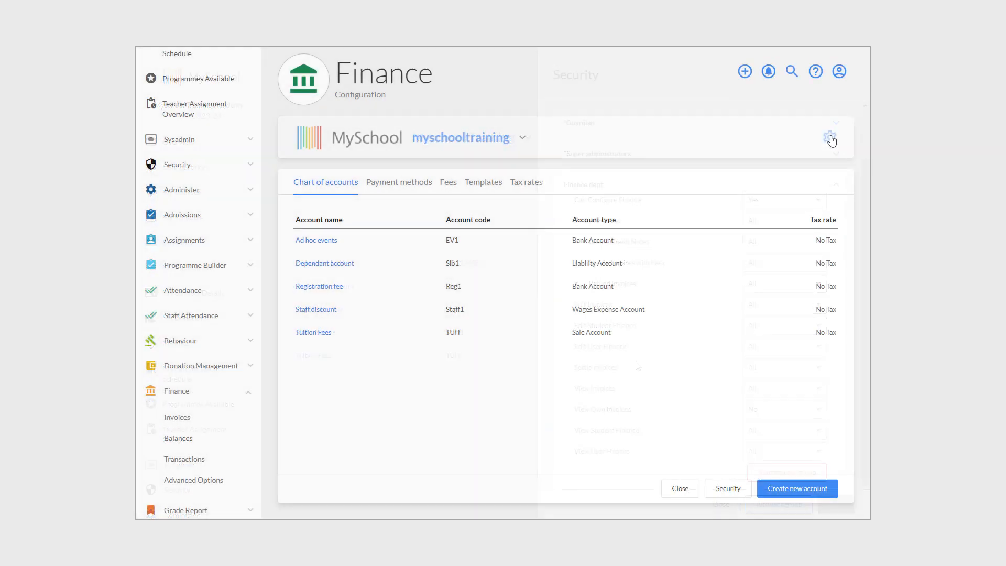
# - Open the myschooltraining organization's settings and change the organization name to Myschool Training
pyautogui.click(523, 138)
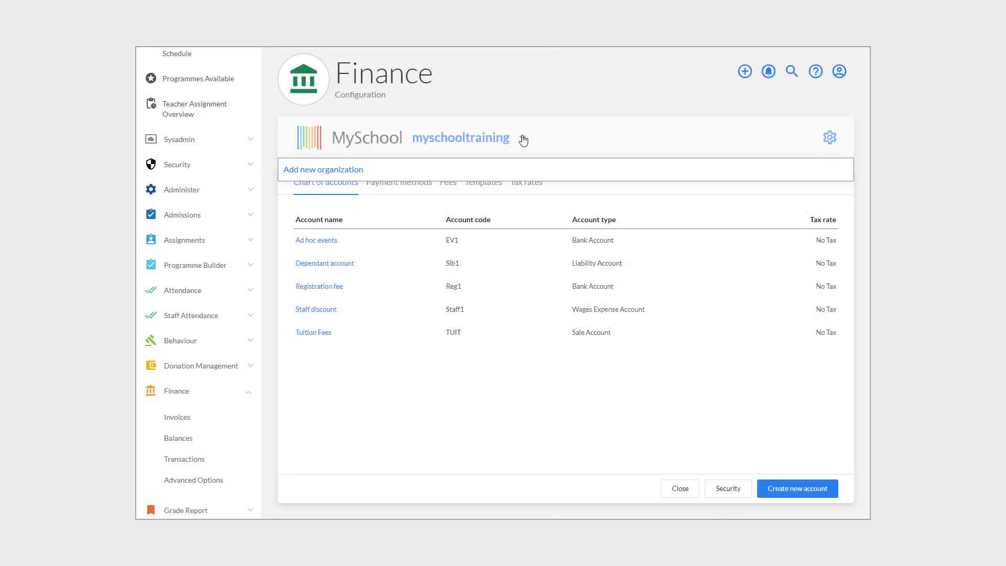
pyautogui.click(592, 114)
pyautogui.click(831, 138)
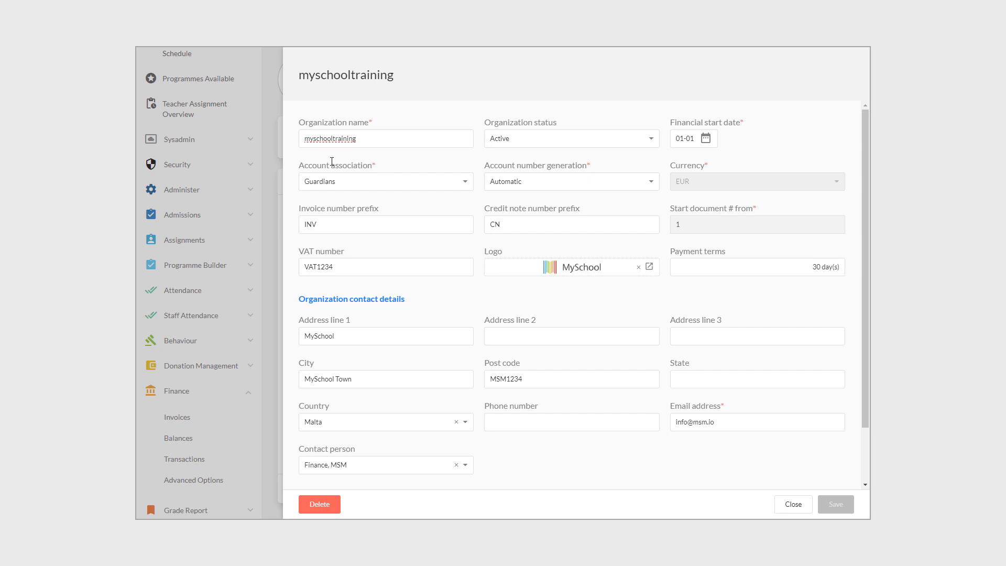
pyautogui.press('BackSpace')
pyautogui.write('M')
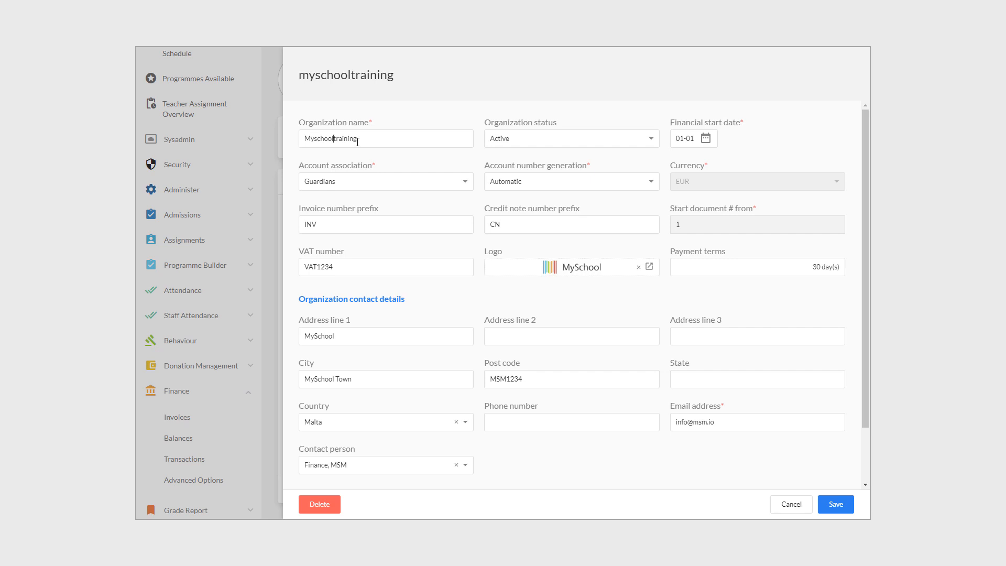
pyautogui.press('Delete')
pyautogui.write('T')
# - Set the organization's financial start date to 1 September
pyautogui.click(694, 138)
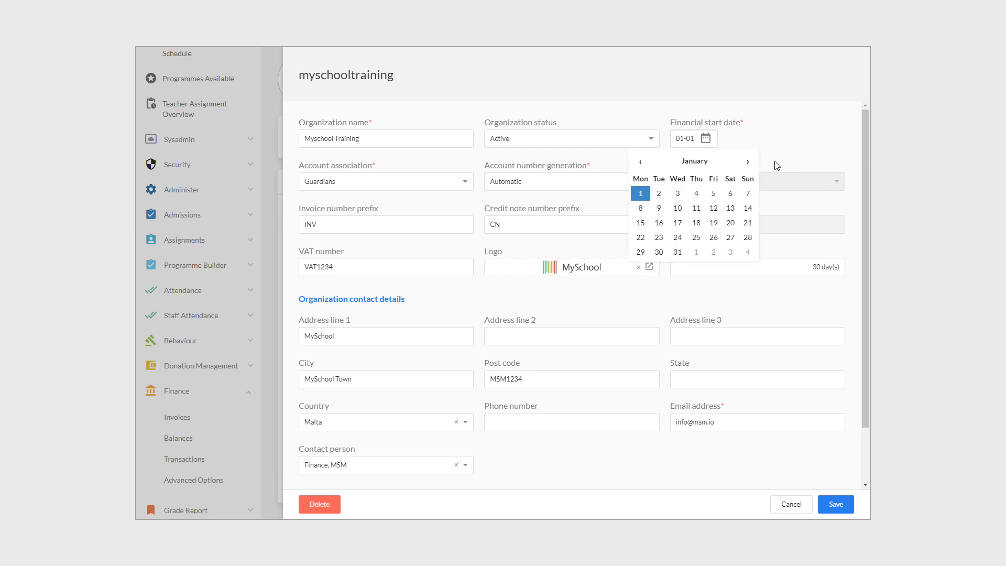
pyautogui.click(748, 163)
pyautogui.click(749, 163)
pyautogui.click(748, 163)
pyautogui.click(748, 163)
pyautogui.click(748, 163)
pyautogui.click(748, 163)
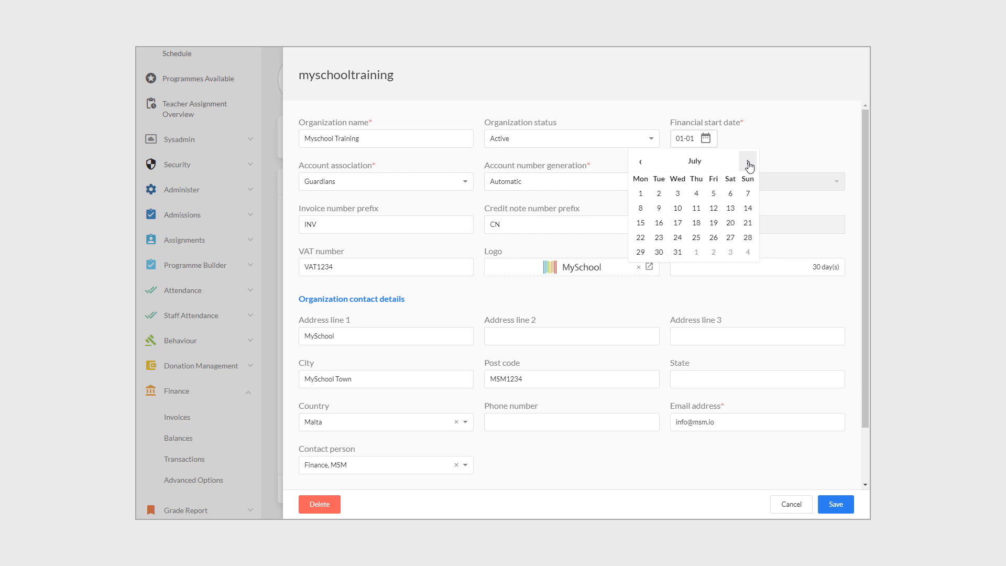
pyautogui.click(748, 163)
pyautogui.click(749, 163)
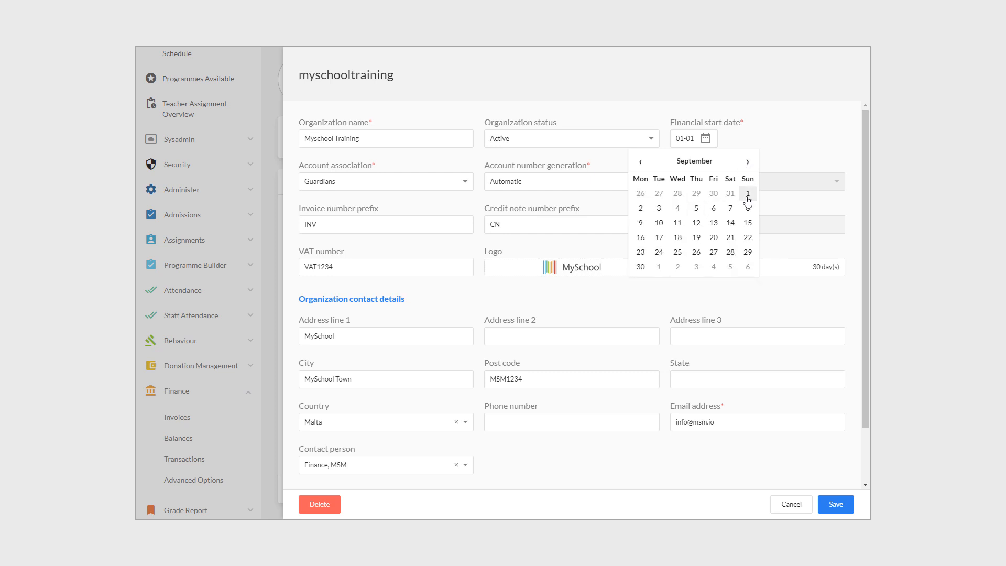
pyautogui.click(747, 195)
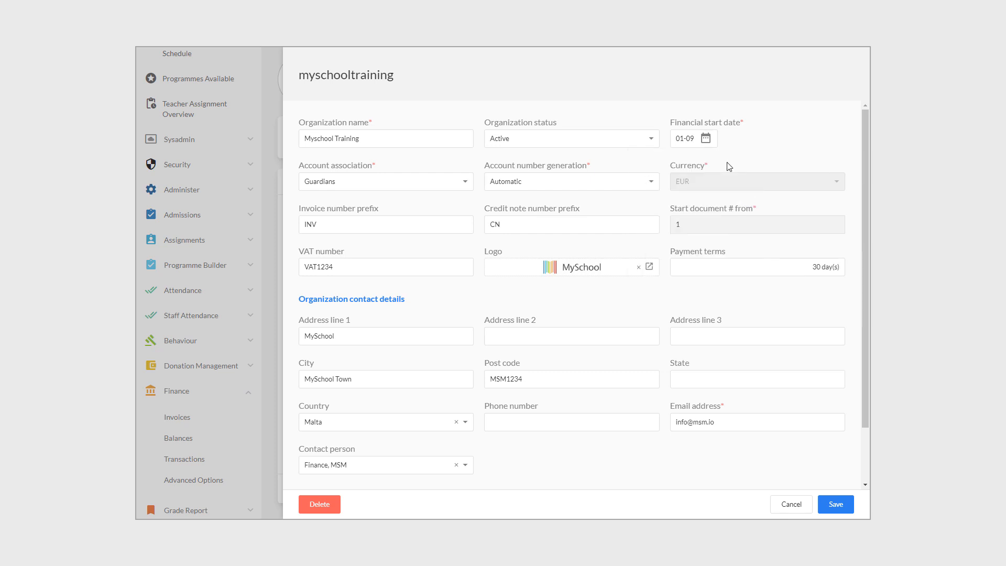
# - Examine the options available for account association and account number generation, keeping Guardians and Automatic
pyautogui.click(466, 188)
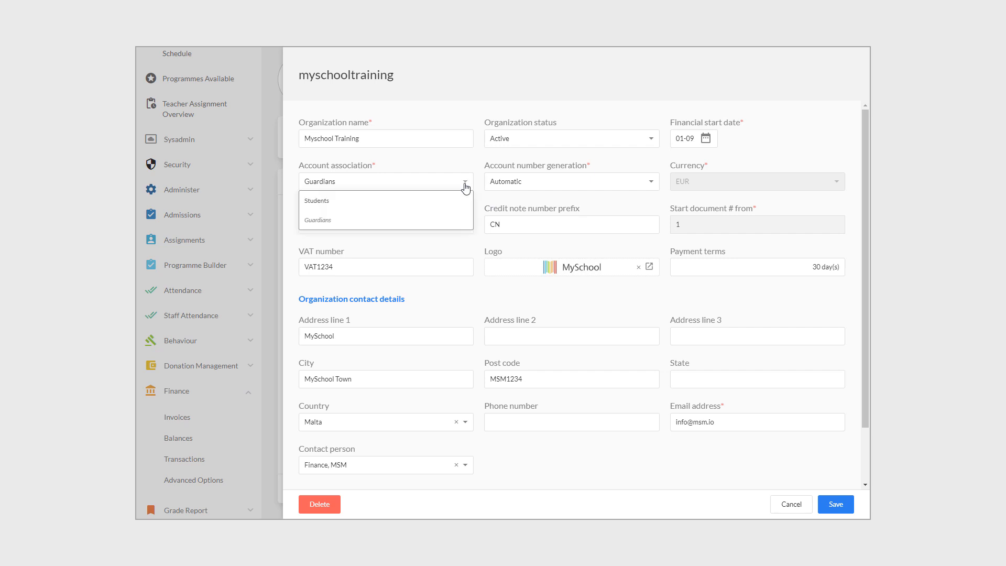
pyautogui.click(471, 167)
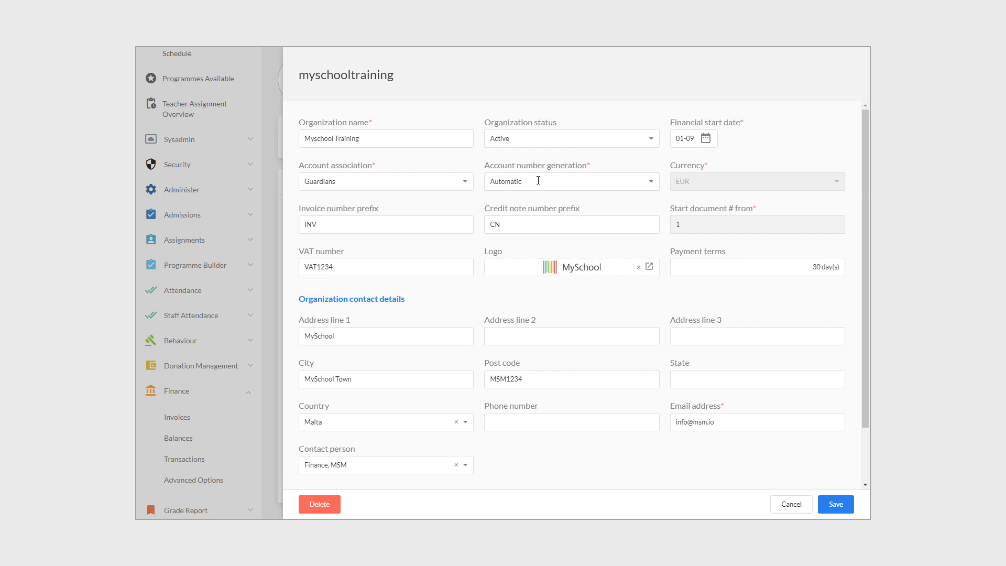
pyautogui.click(651, 183)
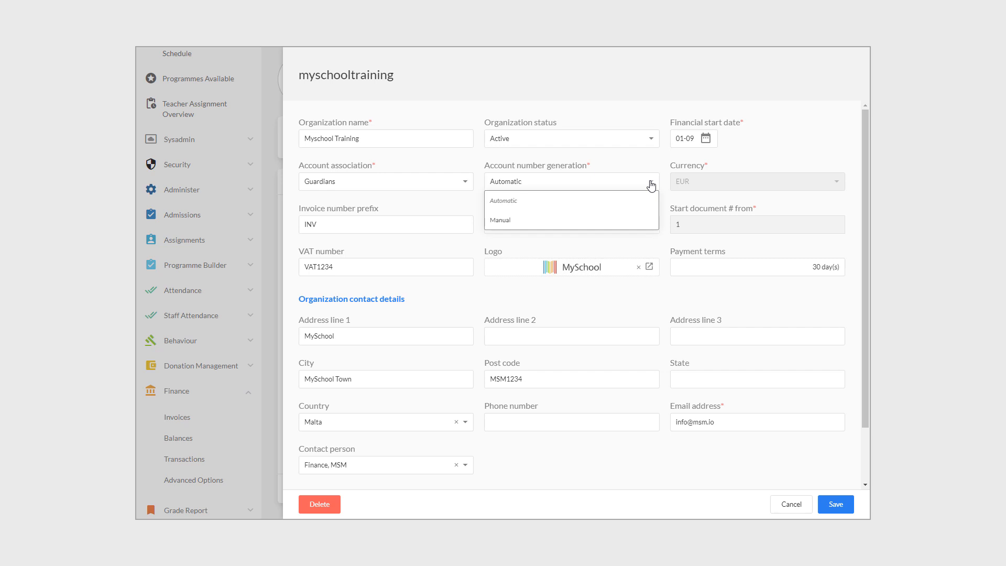
pyautogui.click(627, 166)
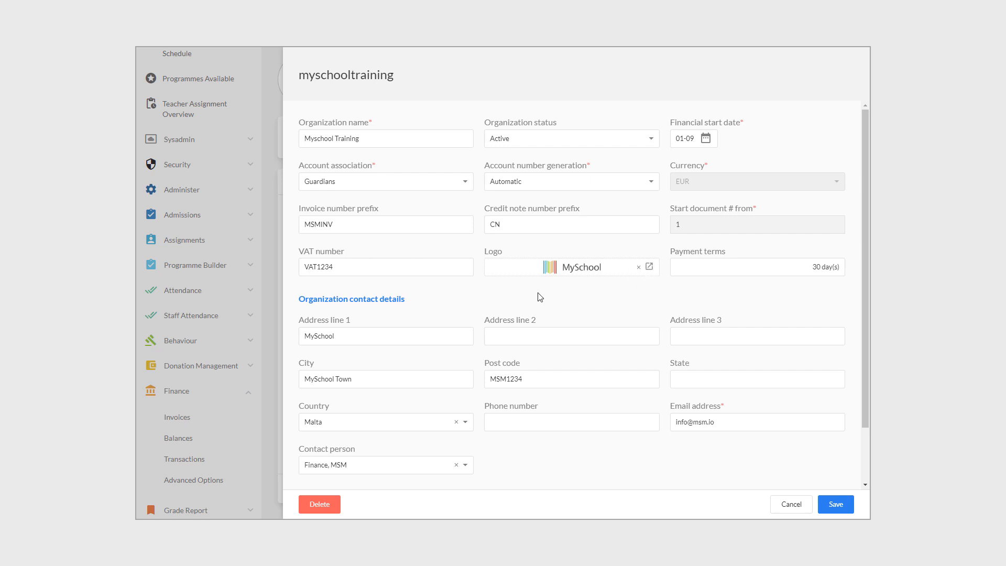
# - Set the organization's payment terms to 6 days and save the organization settings
pyautogui.doubleClick(817, 262)
pyautogui.write('6')
pyautogui.scroll(-2, 416, 283)
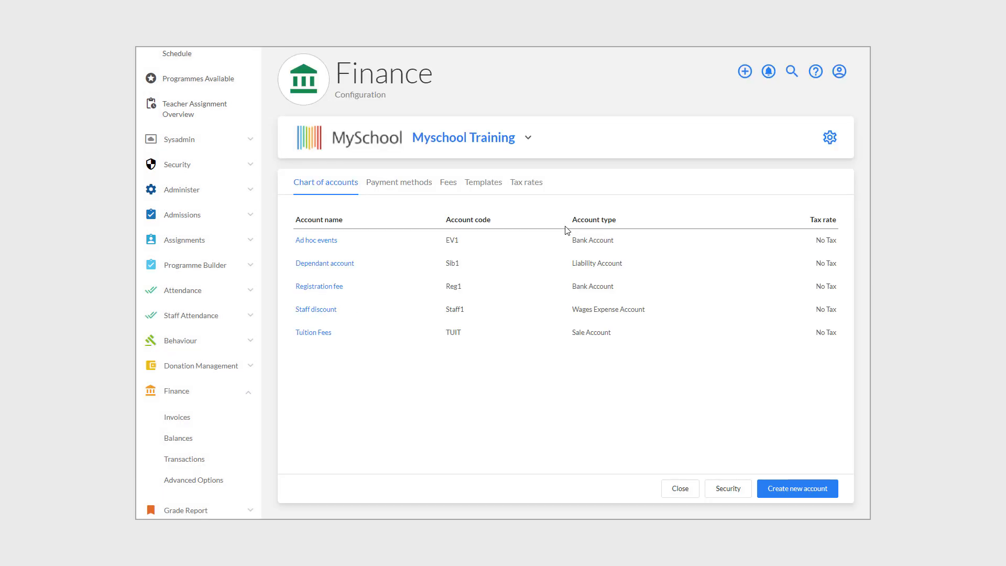
# - Examine the tax rates and the new tax rate form without creating one, and return to the chart of accounts
pyautogui.click(526, 192)
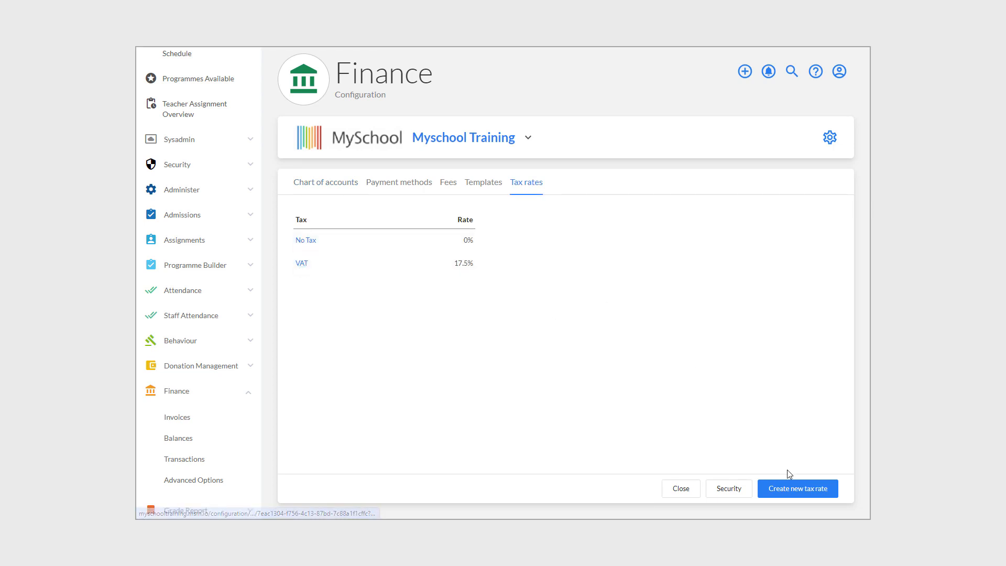
pyautogui.click(790, 491)
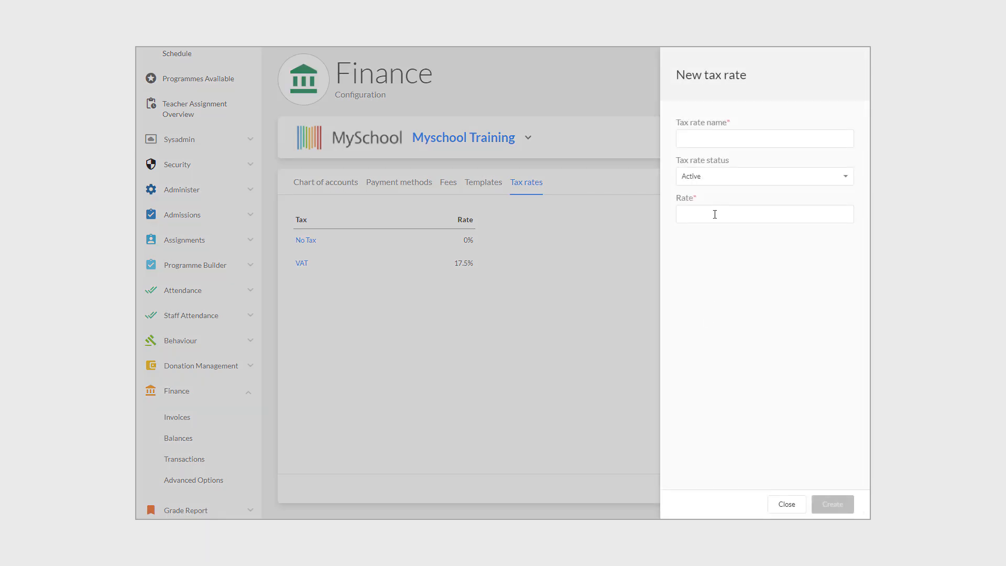
pyautogui.click(786, 504)
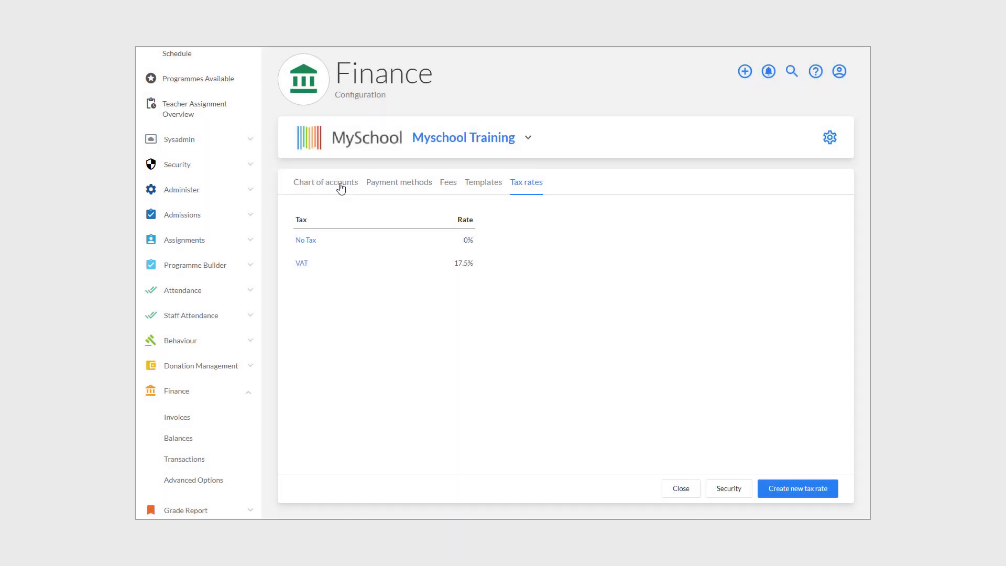
pyautogui.click(341, 186)
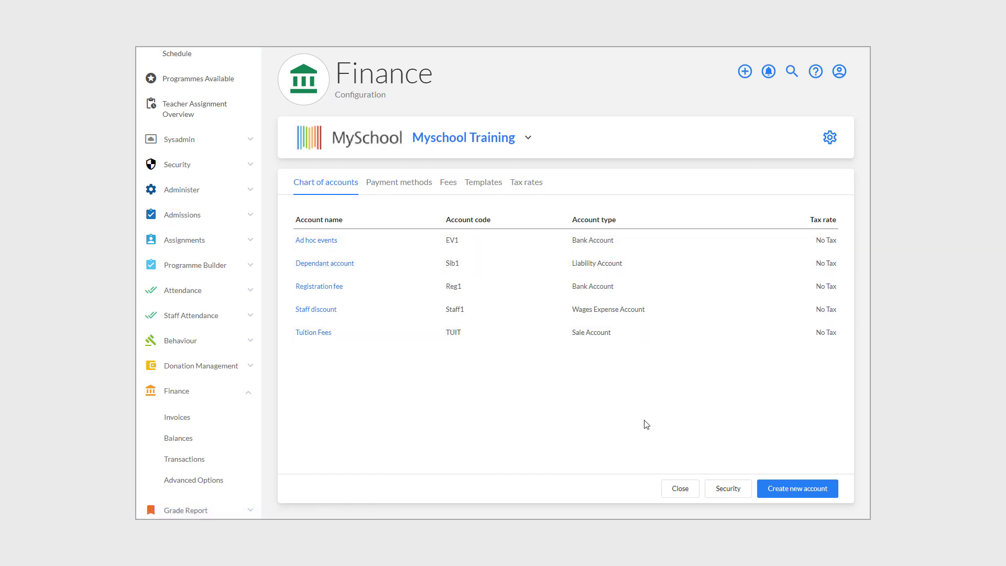
# - Create an active account named Ad hoc receivables with code AD123456 and the Other Income Account type
pyautogui.click(804, 496)
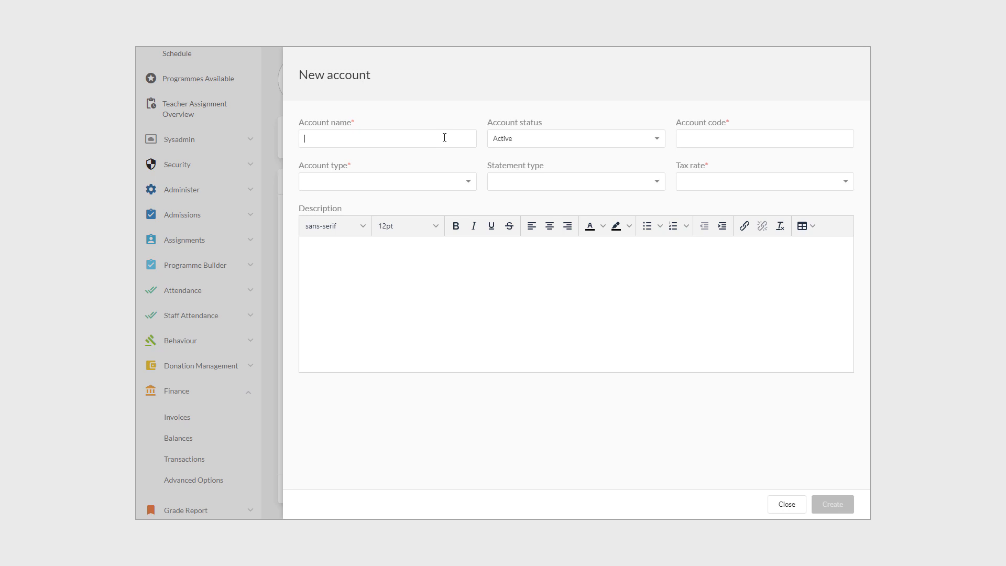
pyautogui.click(468, 183)
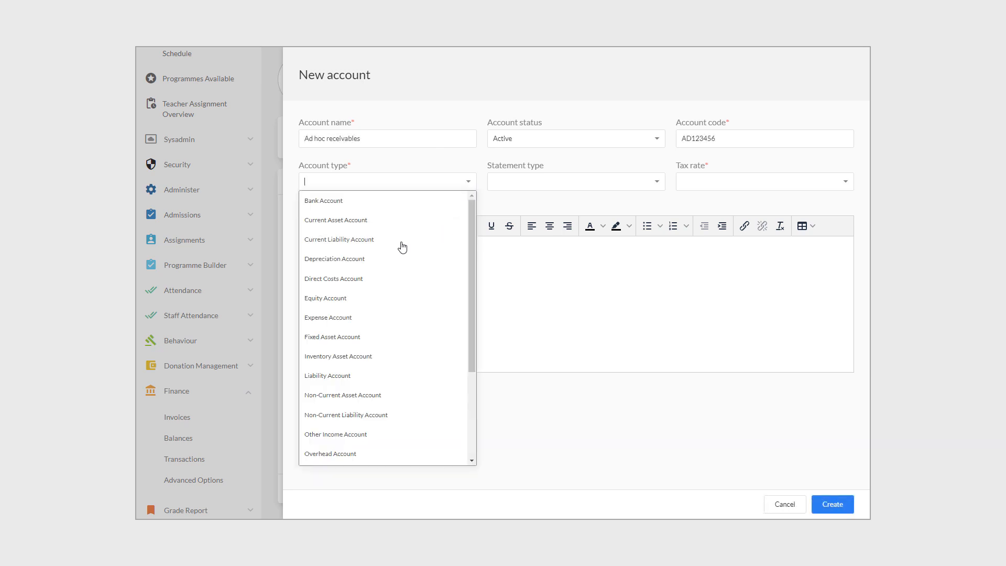
pyautogui.scroll(-2, 362, 336)
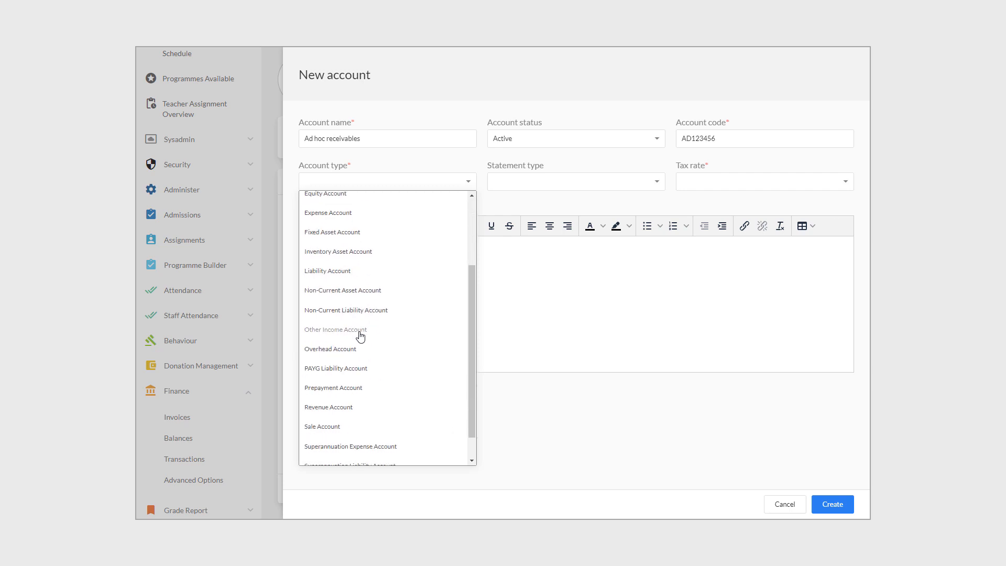
pyautogui.click(361, 331)
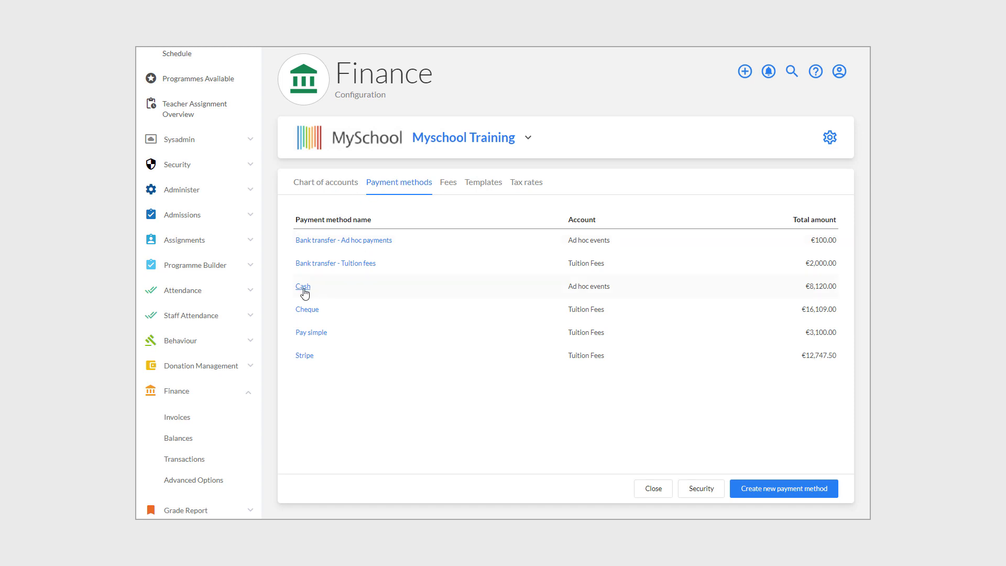
# - Examine the settings of the Cash, Bank transfer - Tuition fees and Bank transfer - Ad hoc payments payment methods, leaving each unchanged
pyautogui.click(303, 287)
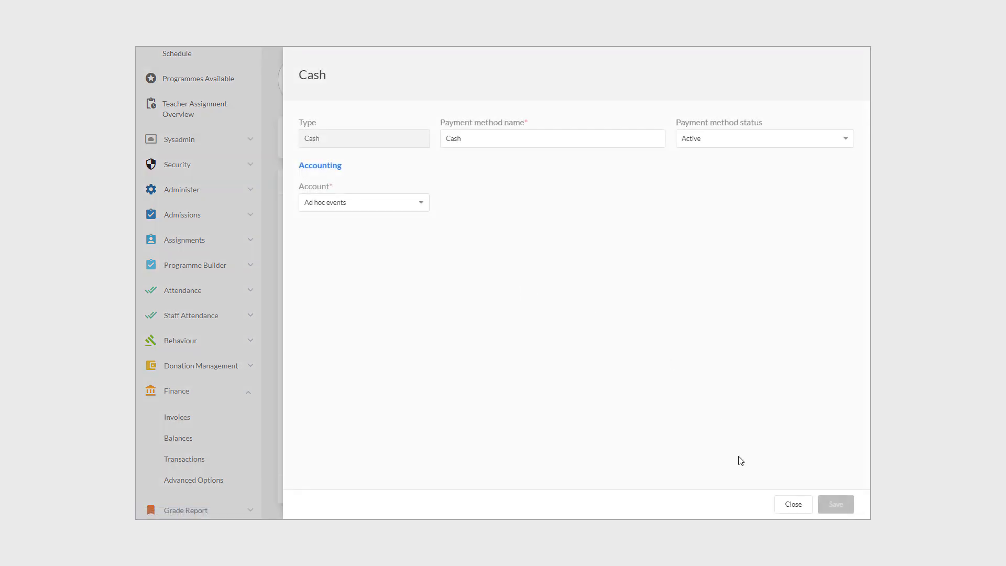
pyautogui.click(790, 505)
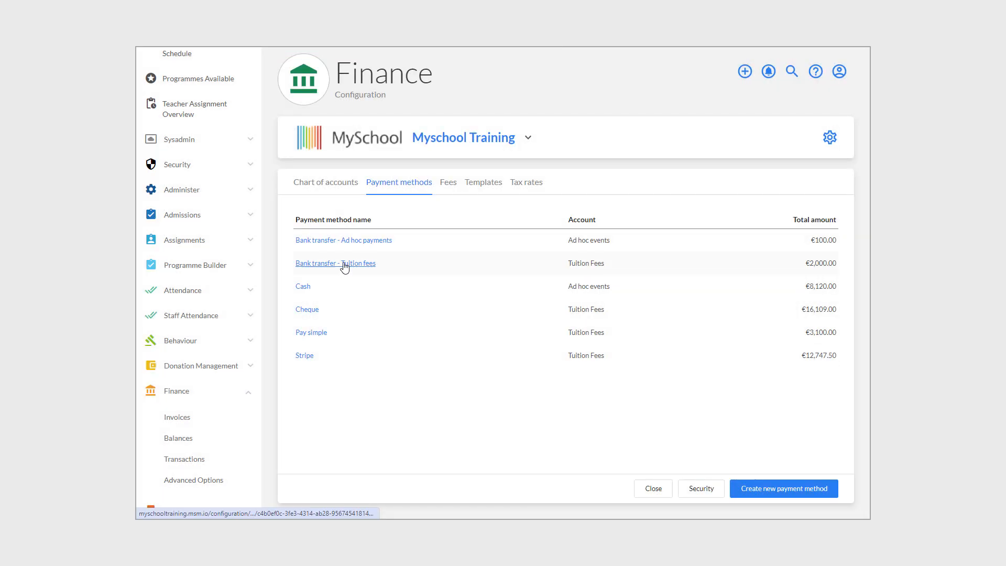
pyautogui.click(343, 266)
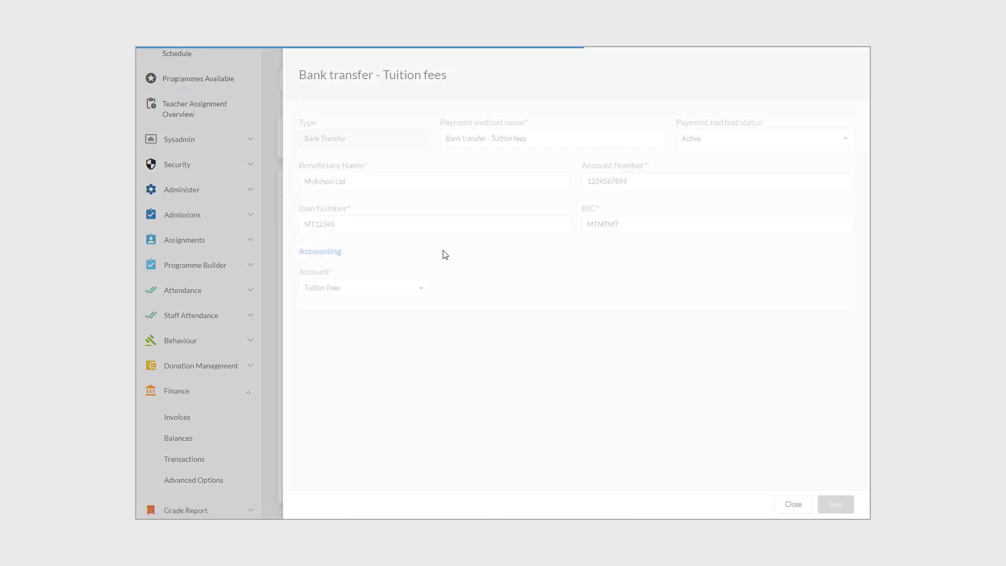
pyautogui.click(793, 505)
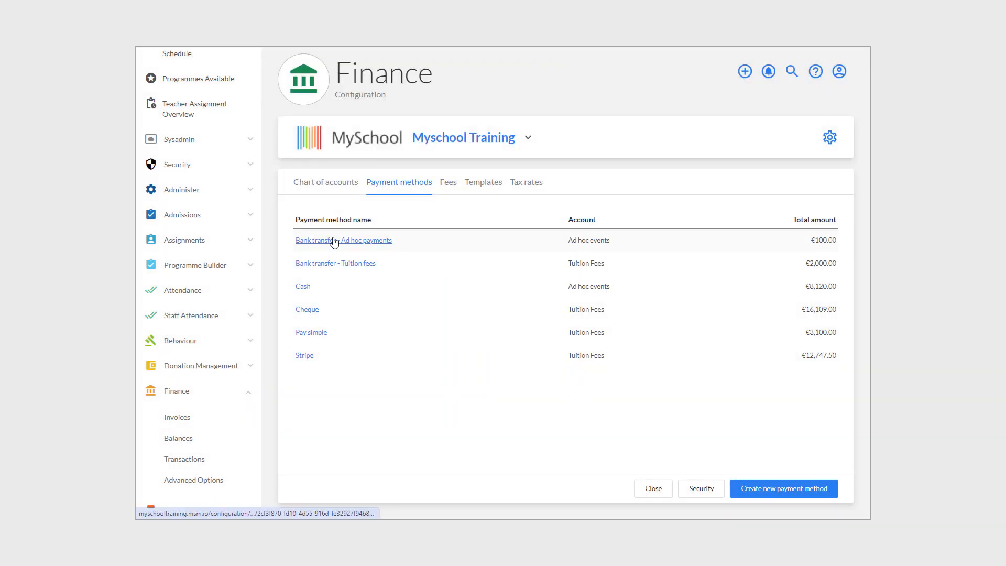
pyautogui.click(334, 241)
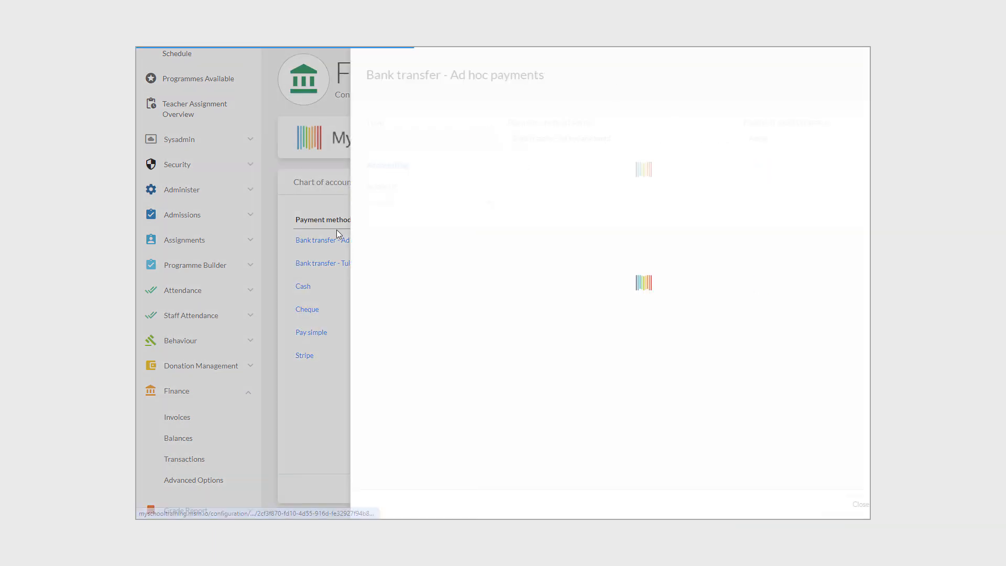
pyautogui.click(788, 504)
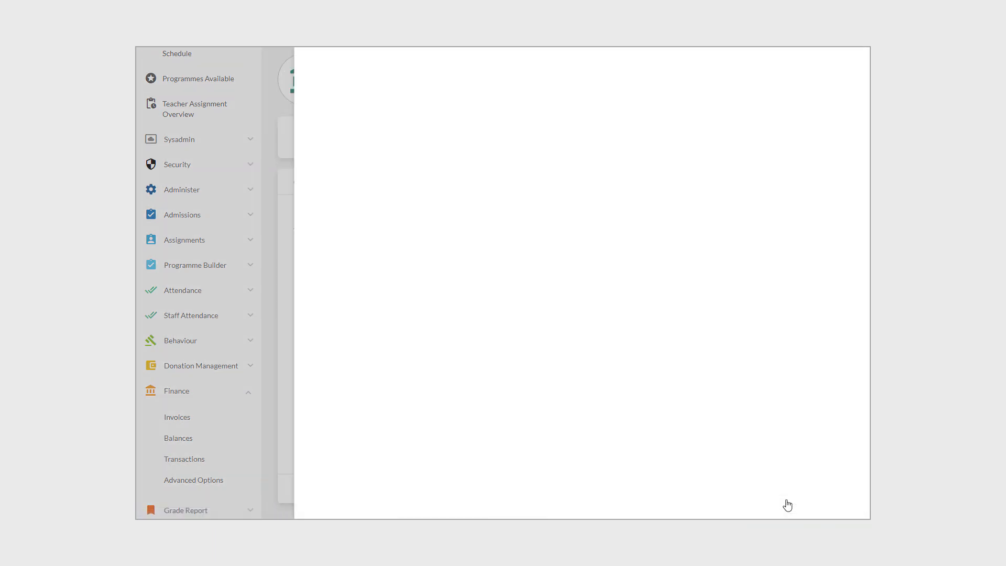
# - Examine the types offered for a new payment method and the Pay simple settings, without saving anything
pyautogui.click(802, 490)
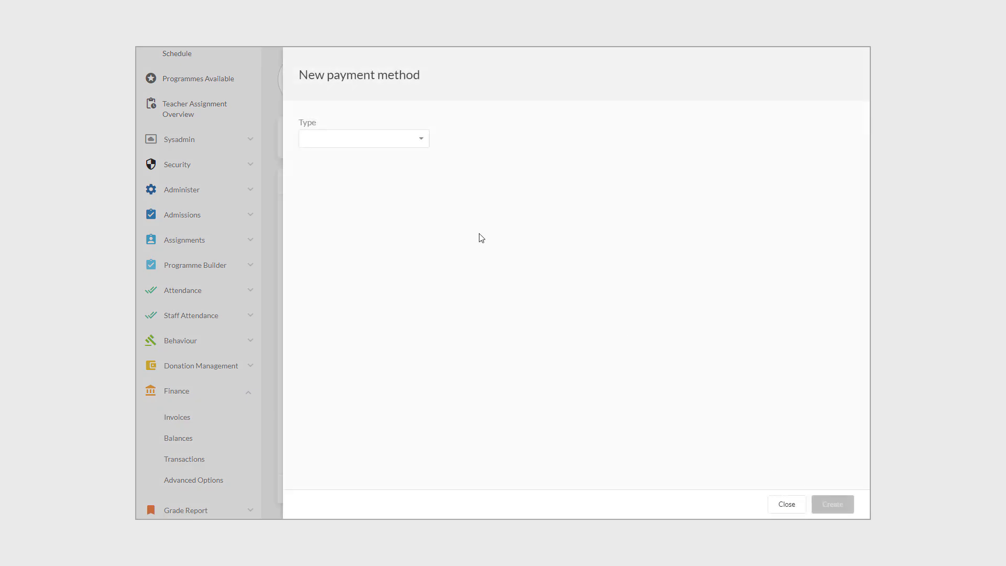
pyautogui.click(420, 140)
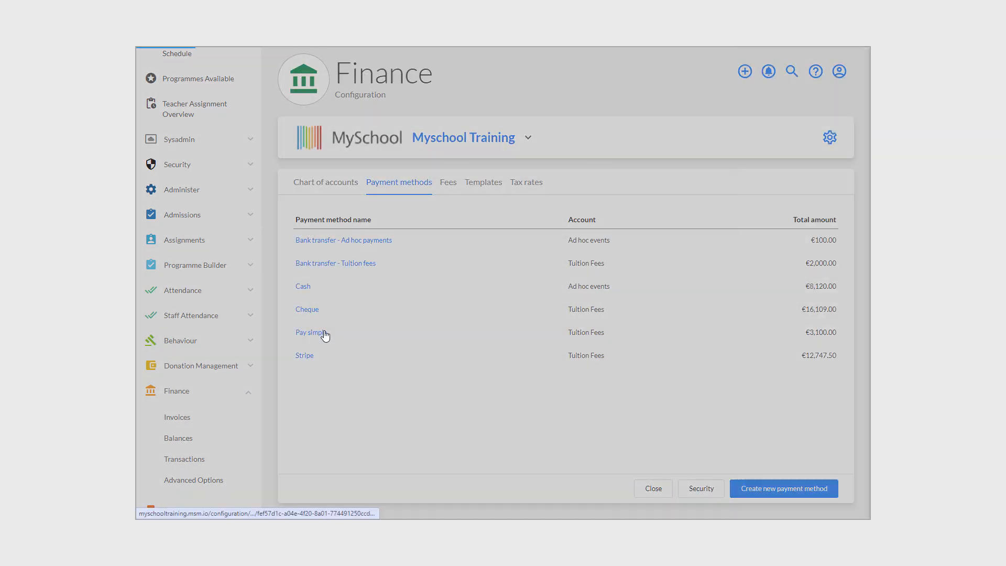
pyautogui.click(323, 334)
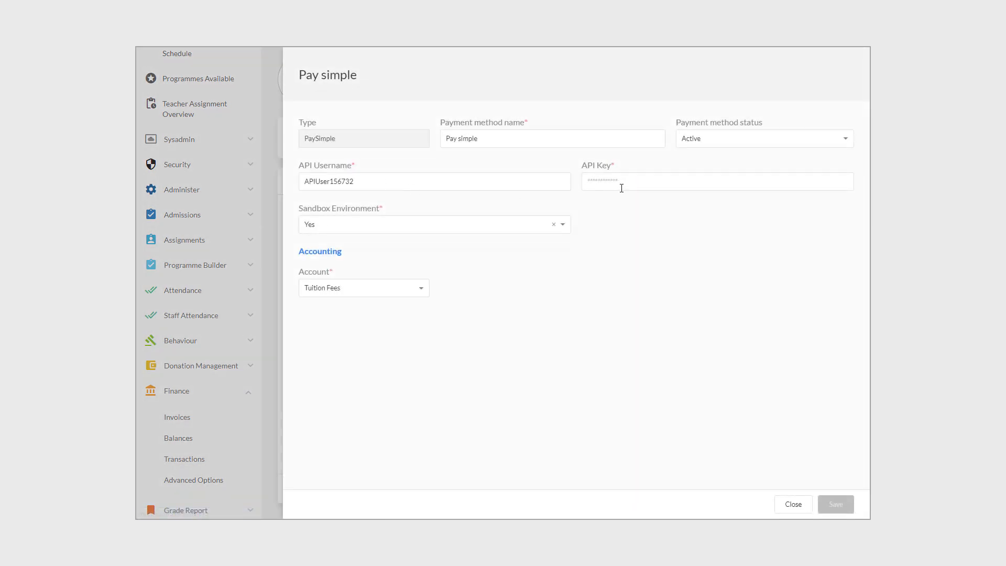
pyautogui.click(792, 505)
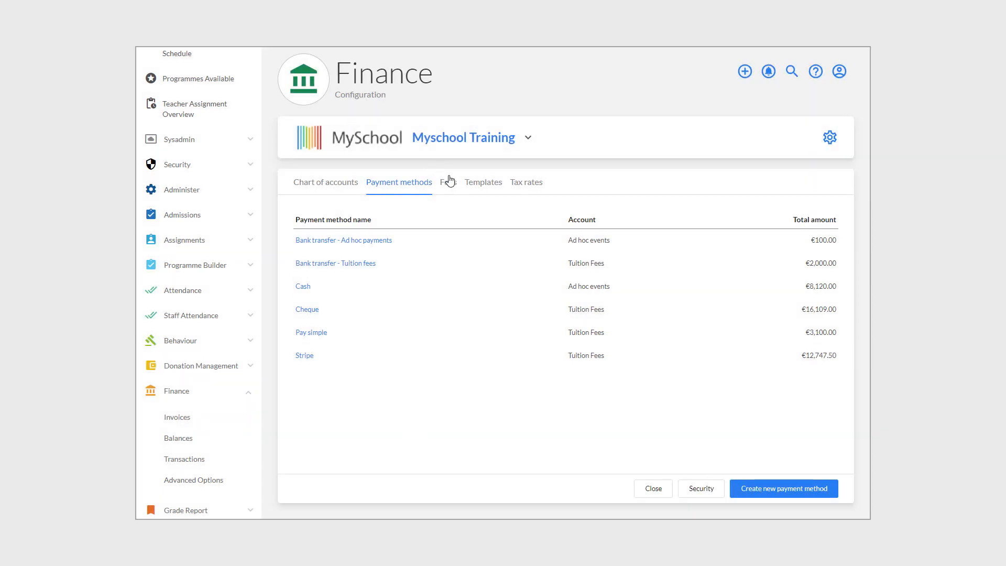
# - Start a new fee named Sundries with line item description School diary and the Ad hoc receivables account
pyautogui.click(447, 184)
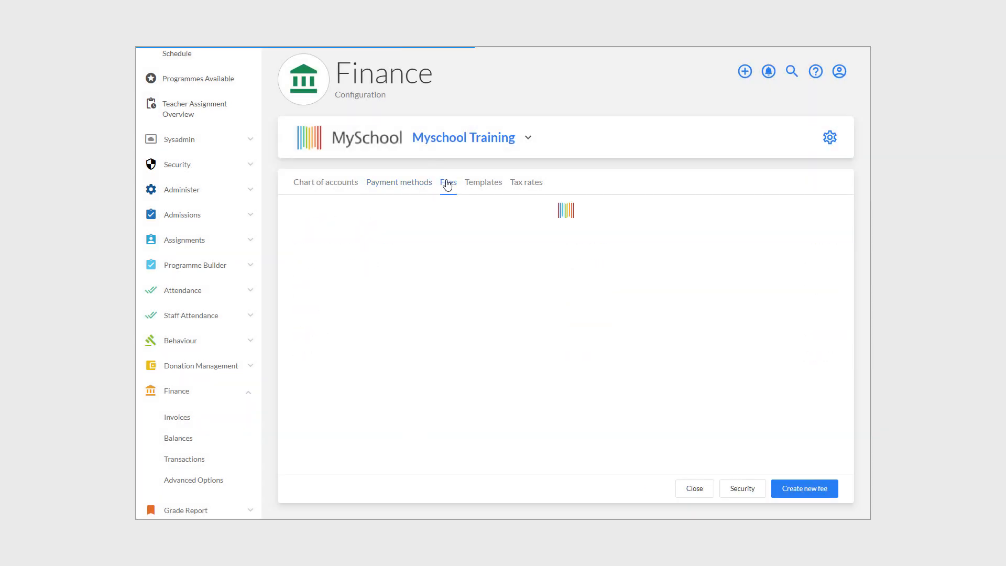
pyautogui.click(807, 496)
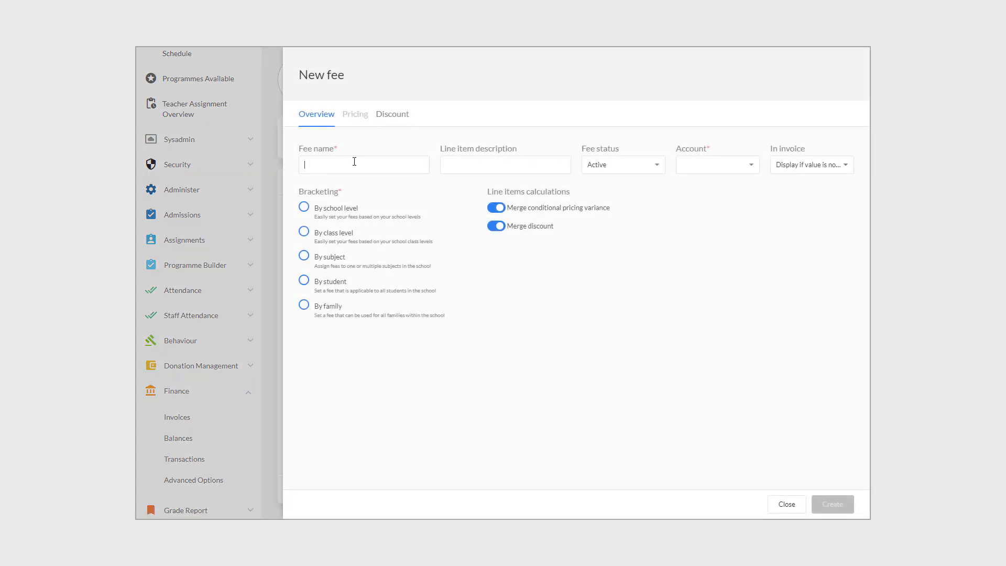
pyautogui.write('Sundries')
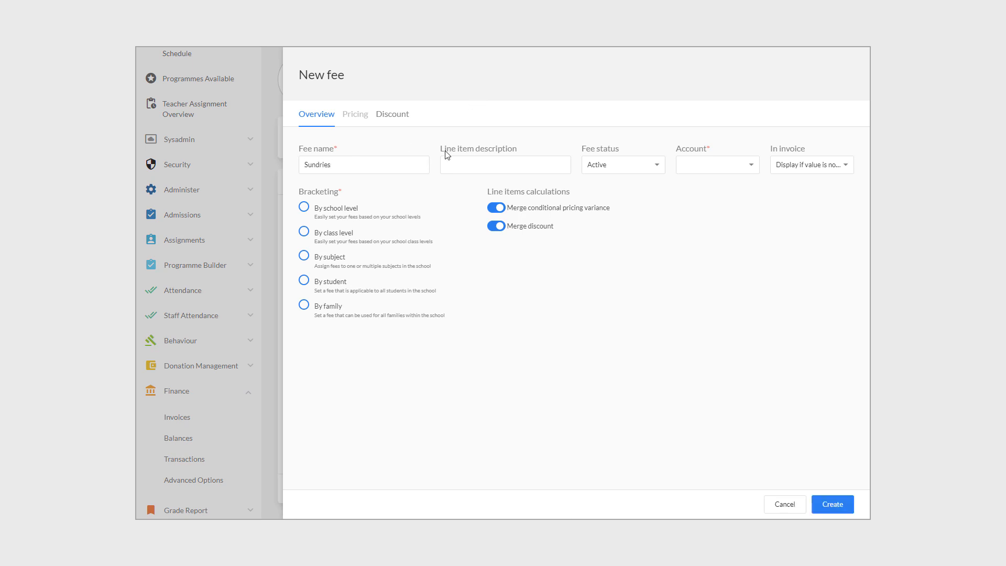
pyautogui.click(500, 168)
pyautogui.write('School diary')
pyautogui.click(750, 167)
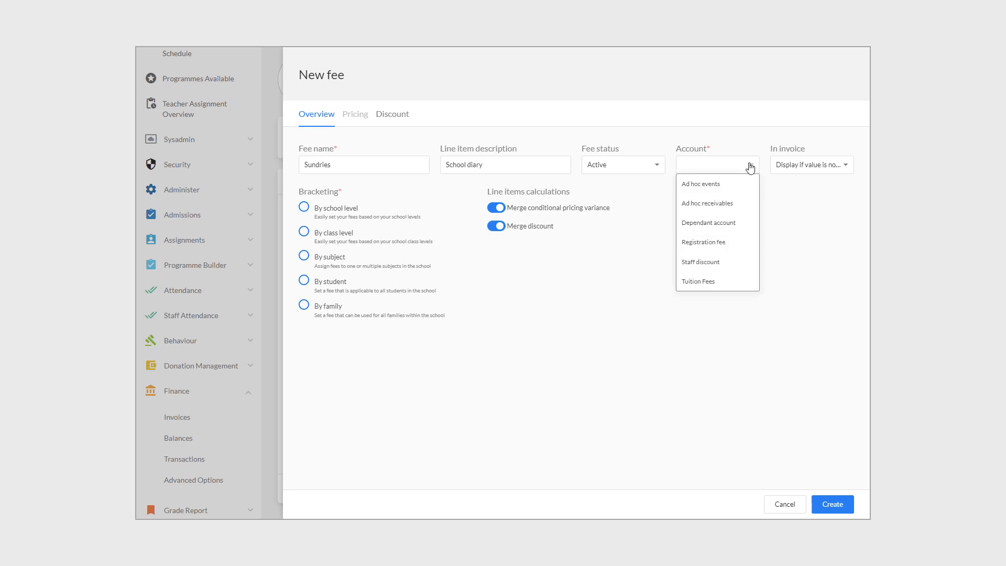
pyautogui.click(727, 205)
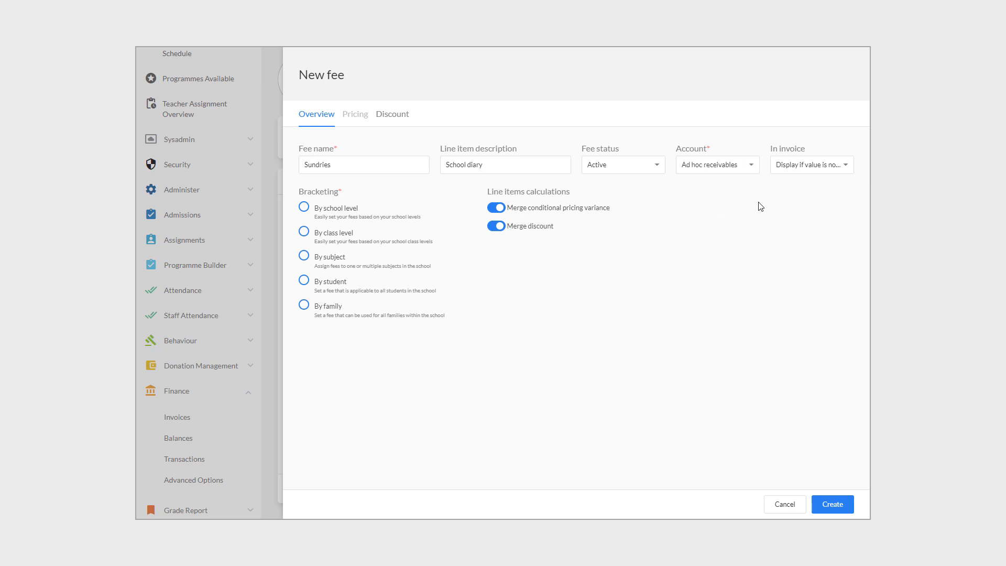
# - Turn off merging of conditional pricing variance and discount for the Sundries fee, and bracket it by school level
pyautogui.click(495, 208)
pyautogui.click(494, 227)
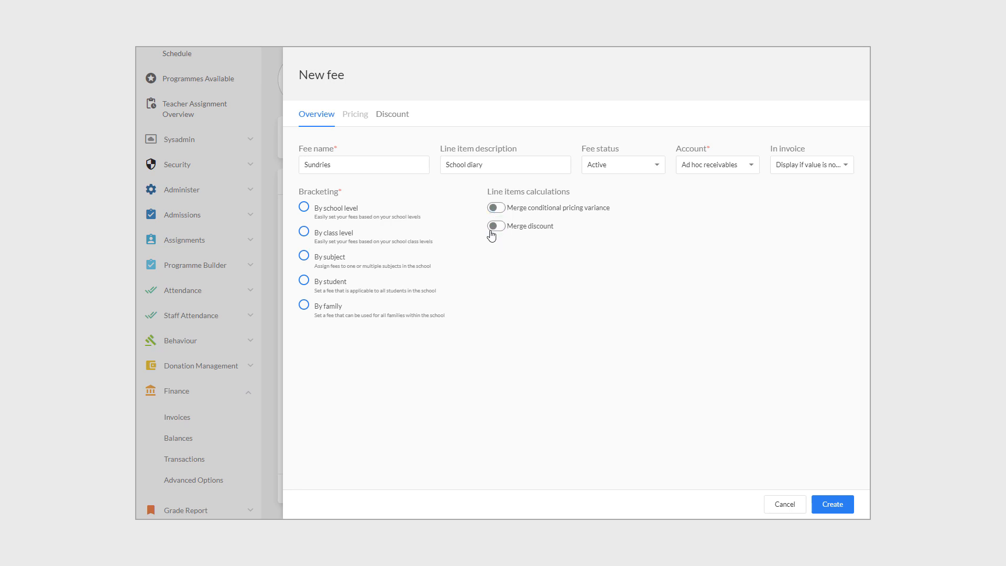
pyautogui.click(304, 208)
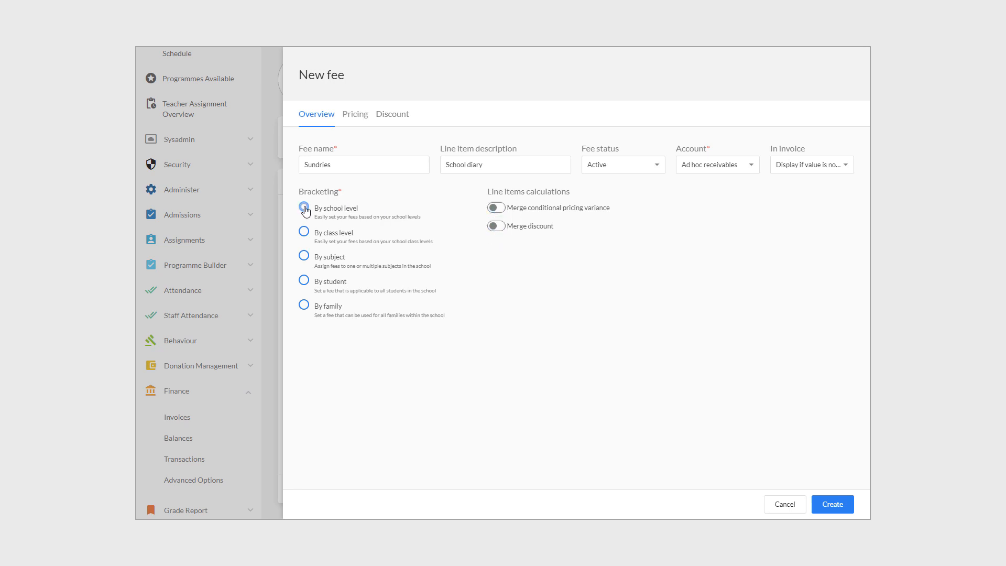
# - Set the Primary default fee to 1 in the school-level pricing, and open the Junior and Secondary fees for editing
pyautogui.click(358, 120)
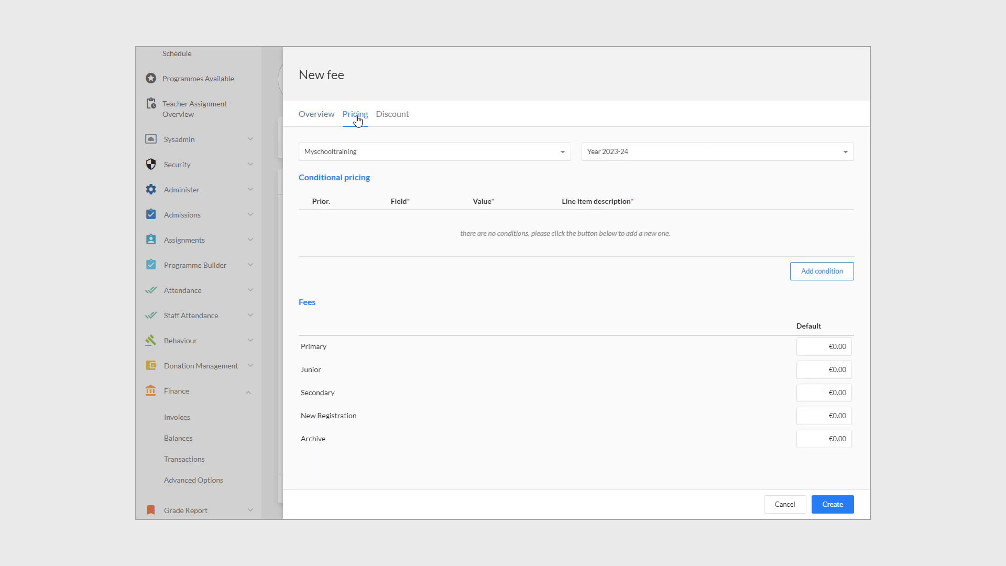
pyautogui.click(841, 347)
pyautogui.write('1')
pyautogui.click(834, 369)
pyautogui.click(837, 394)
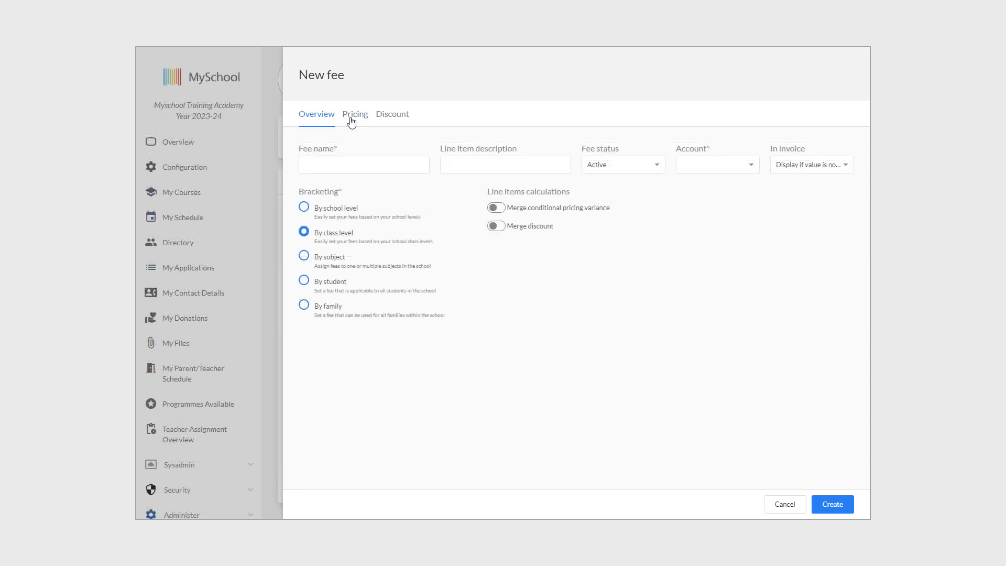
# - Try the new fee's pricing by class level and by subject, adding Afterschool - Archery 12 as a subject
pyautogui.click(354, 116)
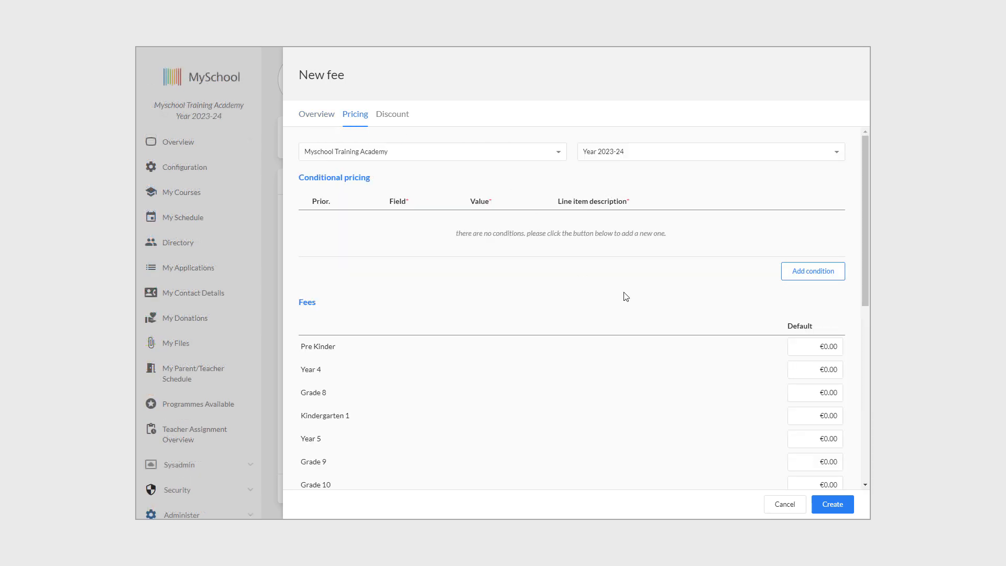
pyautogui.scroll(-1, 622, 294)
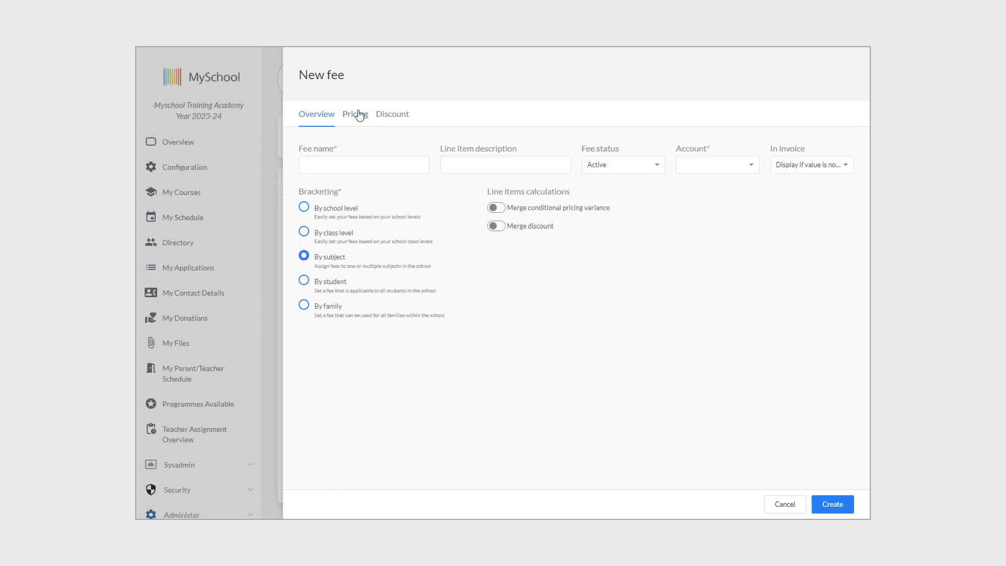
pyautogui.click(357, 114)
pyautogui.click(639, 346)
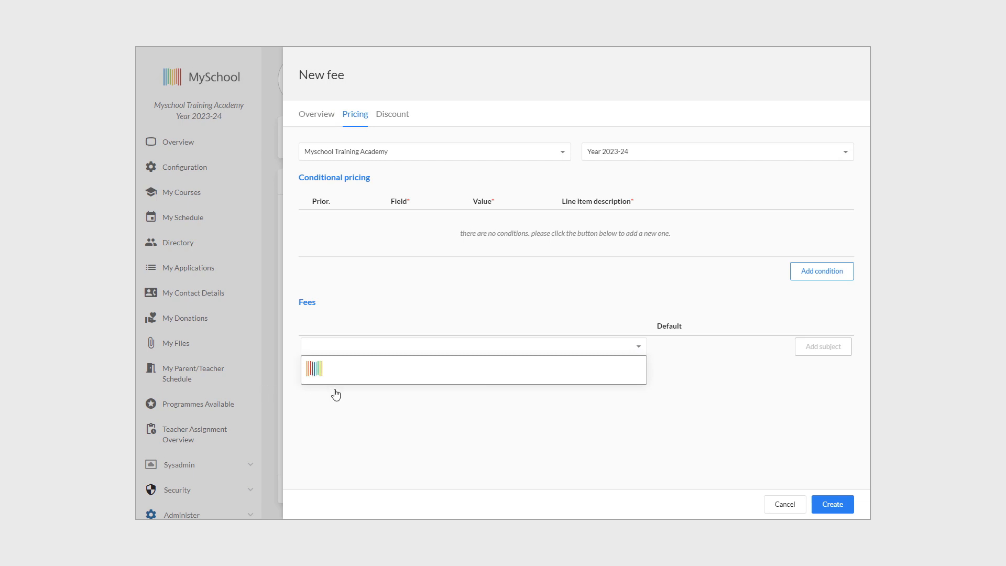
pyautogui.click(353, 369)
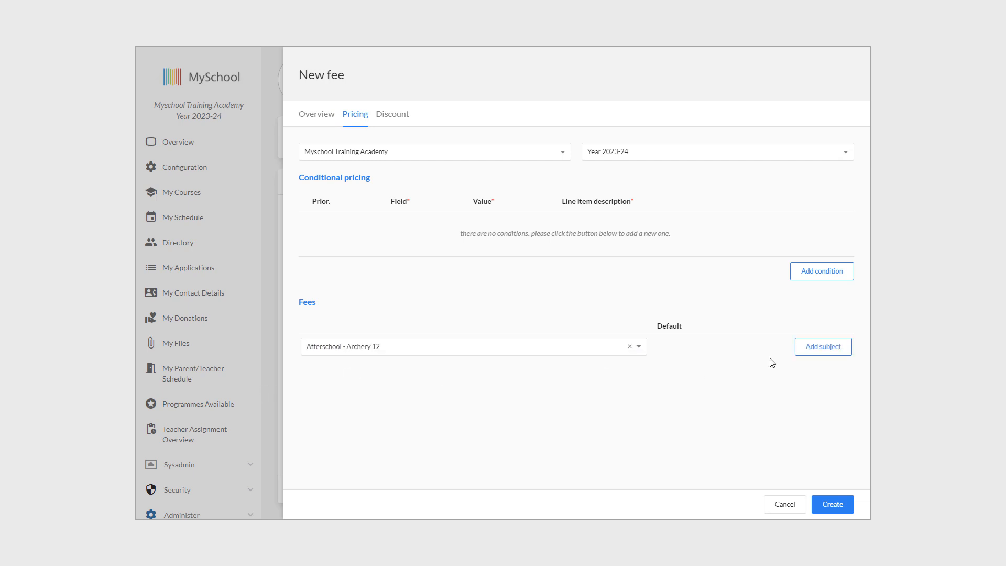
pyautogui.click(823, 352)
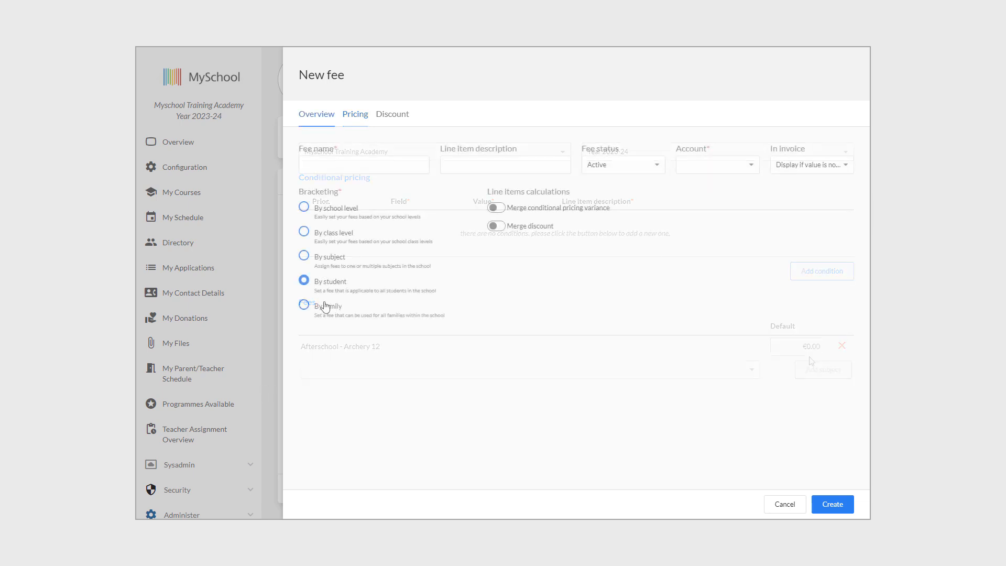
# - Set the default student fee to 1,00 in the pricing of the fee bracketed by student
pyautogui.click(354, 116)
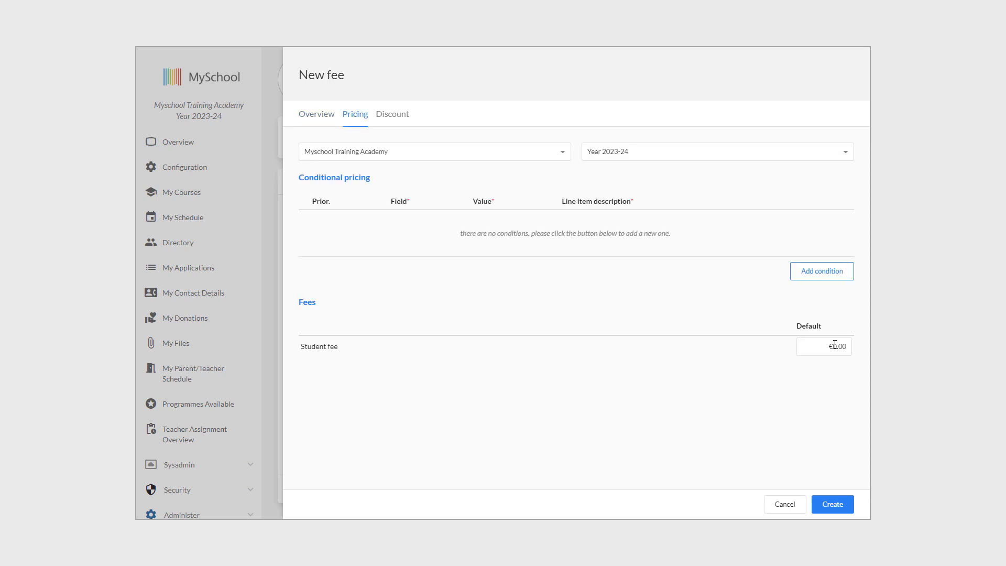
pyautogui.click(831, 345)
pyautogui.write('1,00')
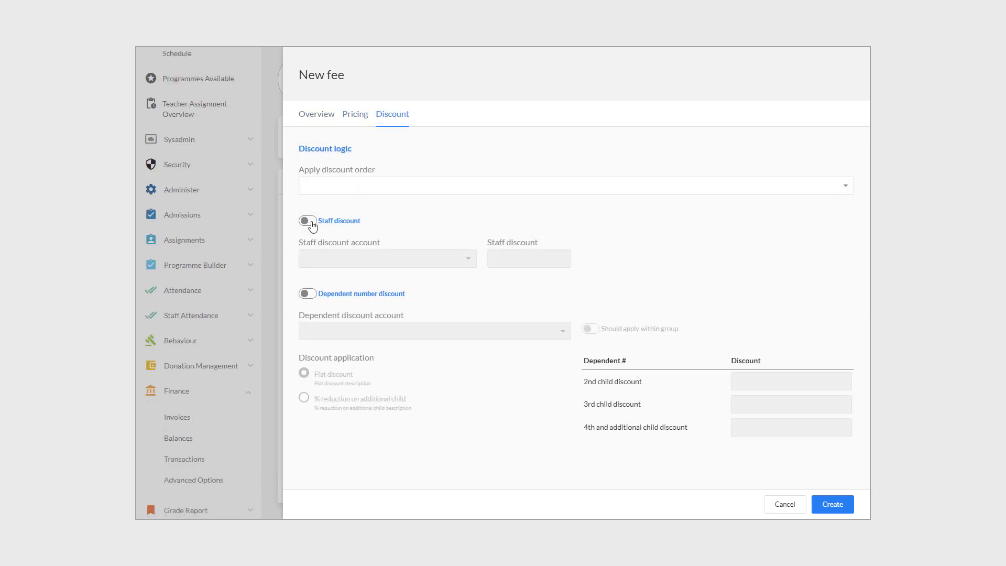
# - Enable the staff discount on the new fee, using the Staff discount account and a 10% discount
pyautogui.click(312, 224)
pyautogui.click(466, 264)
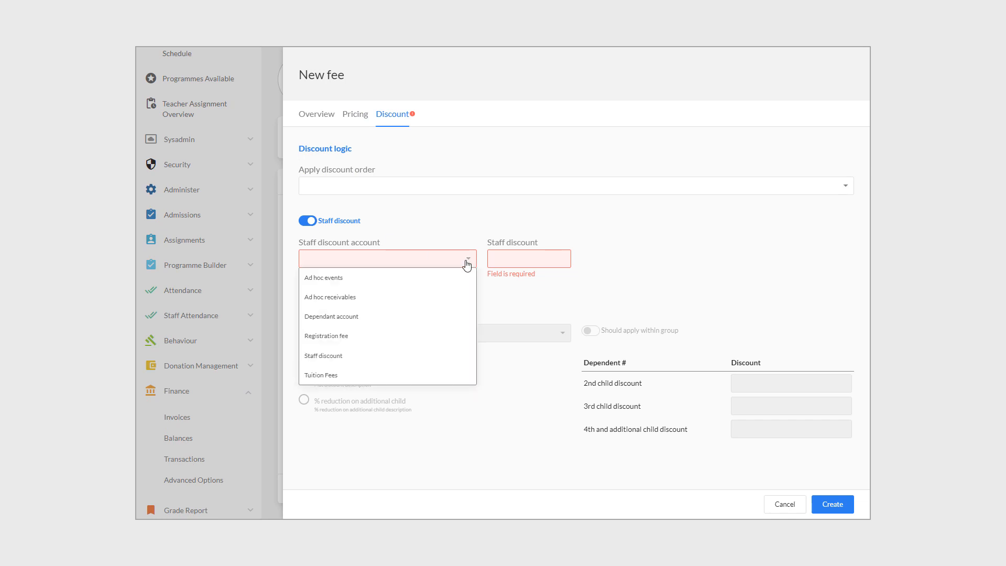
pyautogui.click(342, 356)
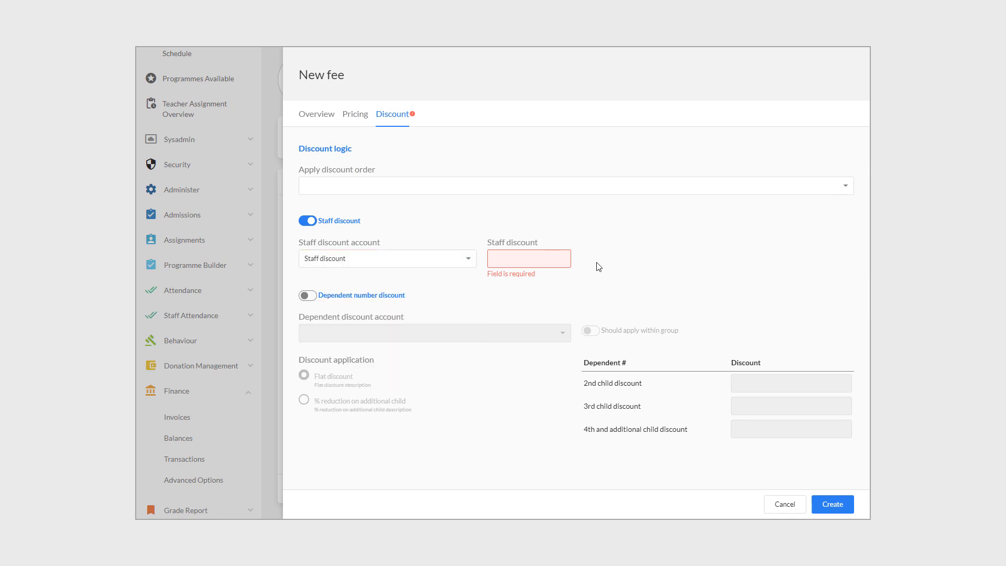
pyautogui.click(540, 256)
pyautogui.write('10')
pyautogui.click(521, 227)
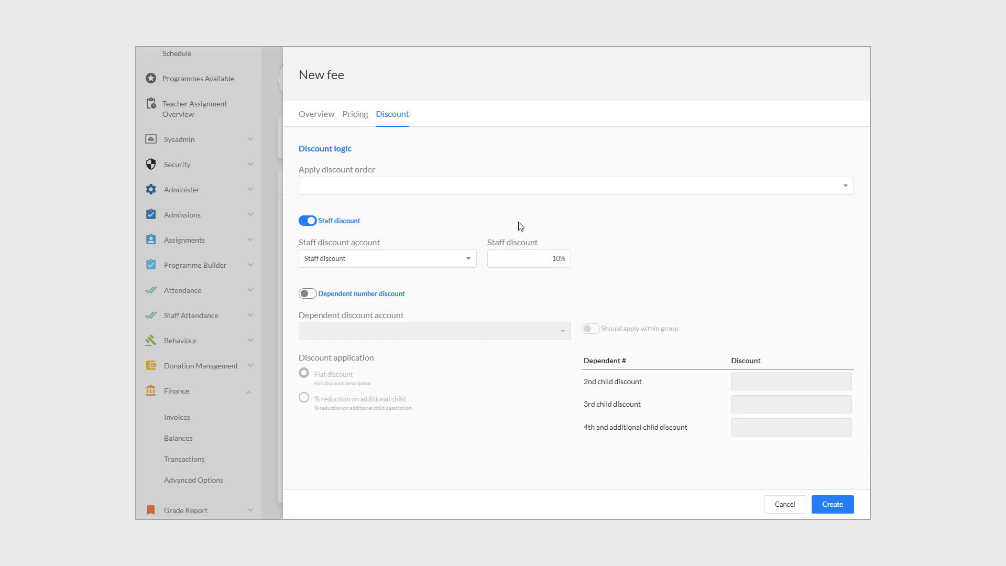
# - Enable the dependent number discount as a % reduction on additional child, with 10% for the 2nd child
pyautogui.click(313, 299)
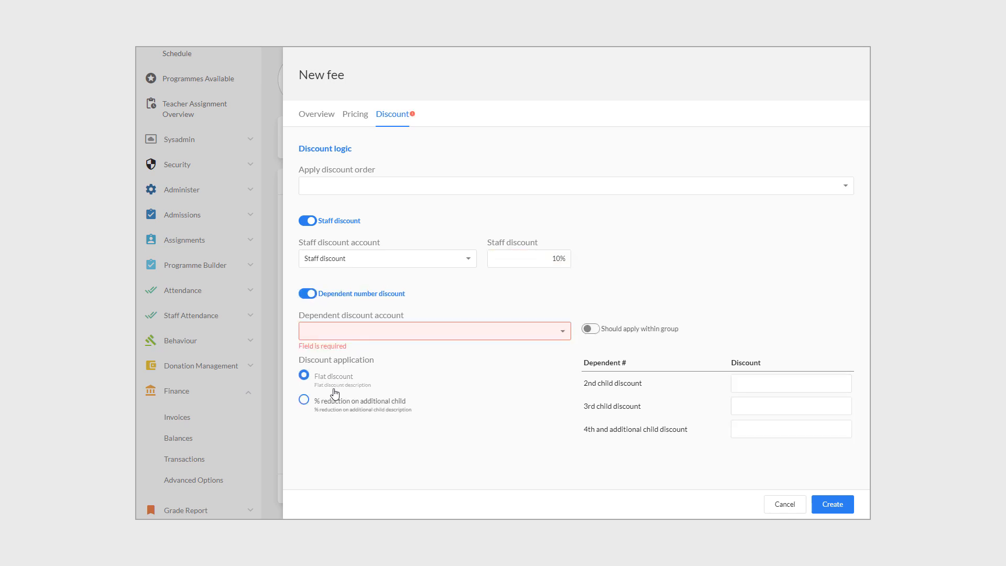
pyautogui.click(304, 399)
pyautogui.click(304, 376)
pyautogui.write('10')
pyautogui.click(304, 402)
pyautogui.click(840, 384)
pyautogui.write('10')
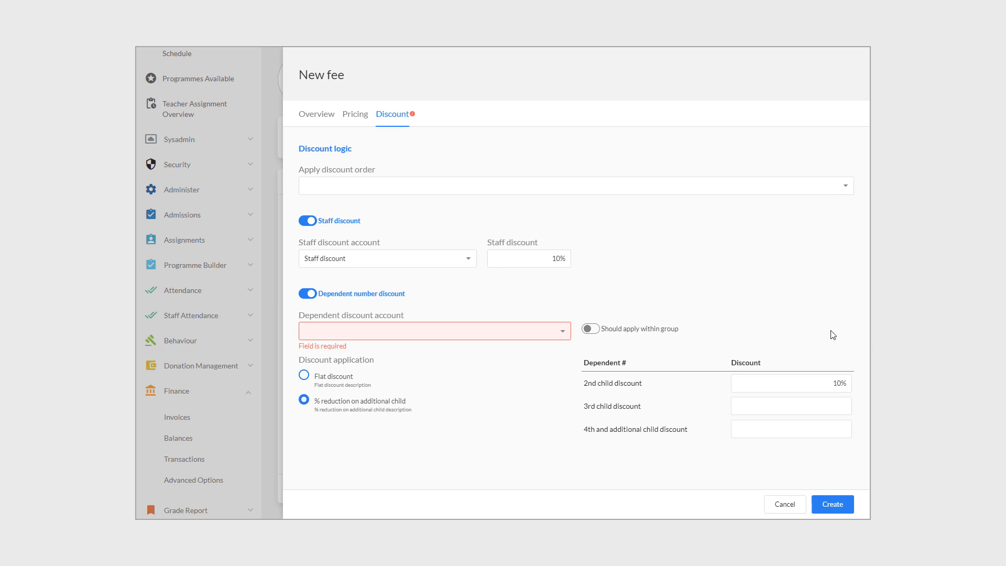
# - Open the School transport fee and set it to display in invoices if its value is not 0
pyautogui.click(402, 387)
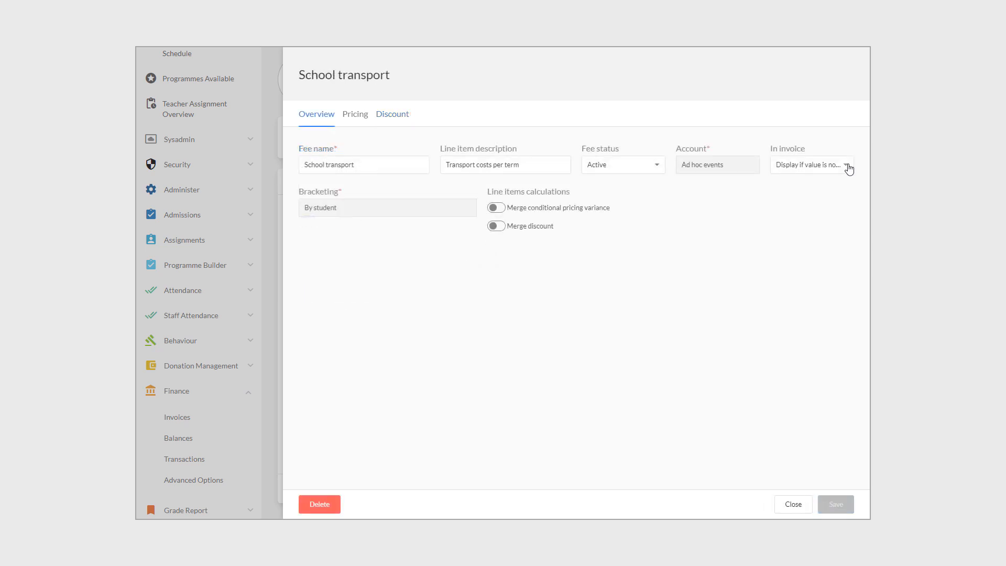
pyautogui.click(847, 166)
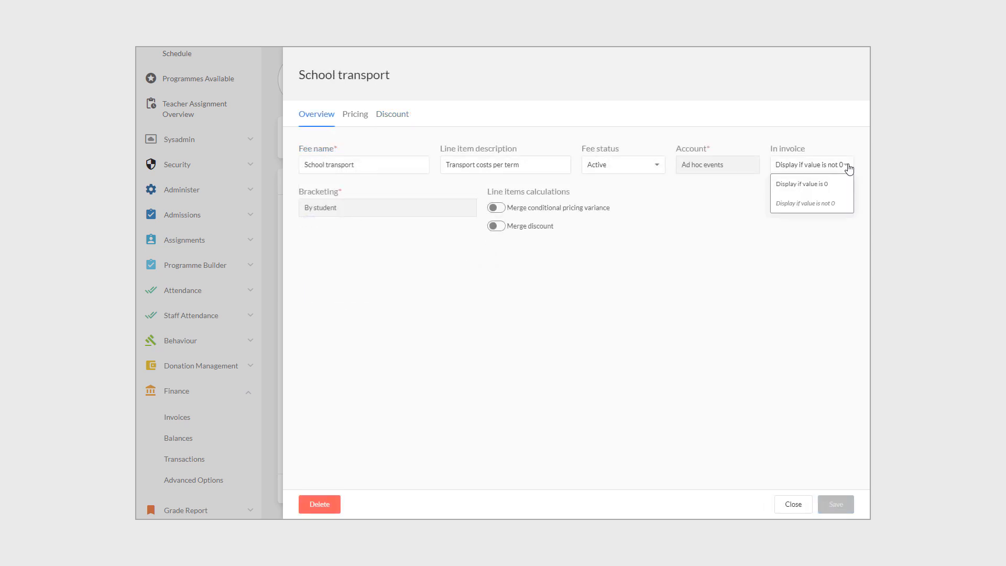
pyautogui.click(819, 209)
# - Review the School transport fee's conditional pricing, the student fee per condition, and the transport choice in a student's profile
pyautogui.click(358, 119)
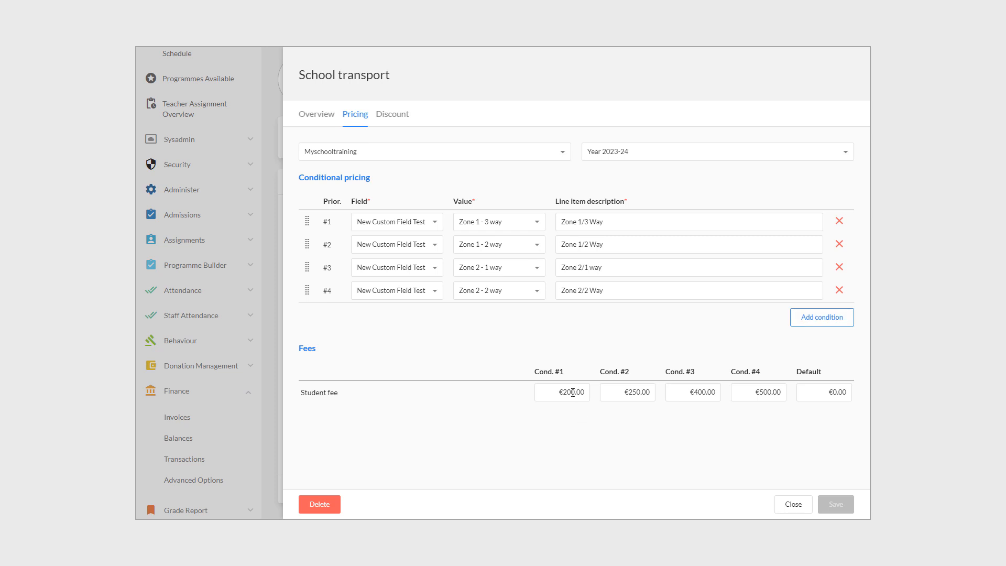
pyautogui.click(638, 390)
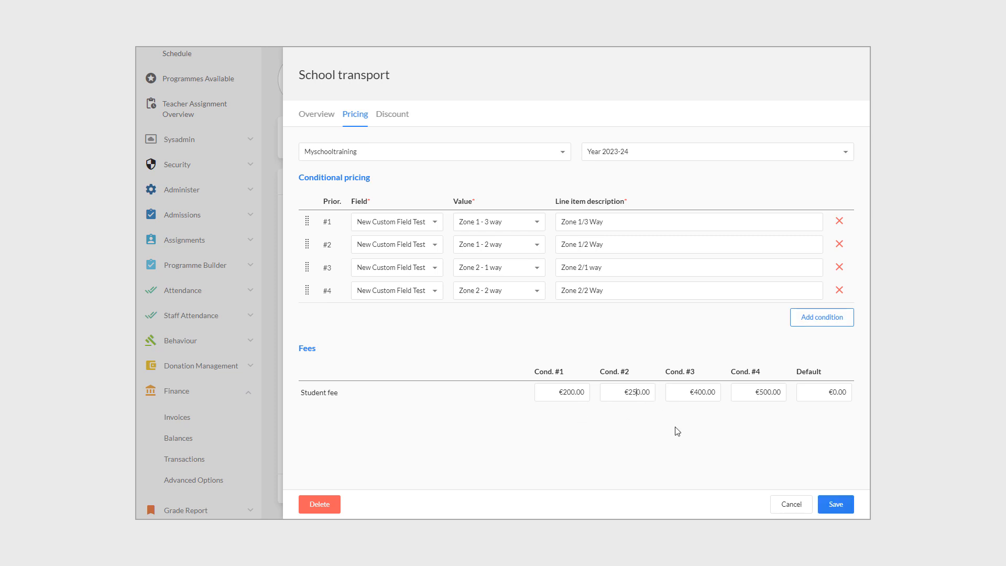
pyautogui.click(710, 391)
pyautogui.click(838, 392)
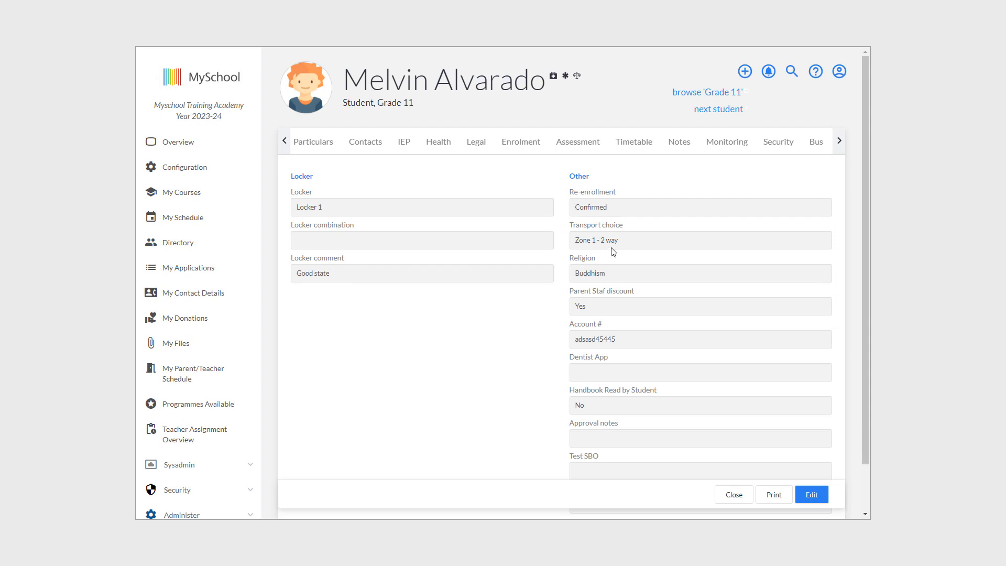
pyautogui.click(718, 109)
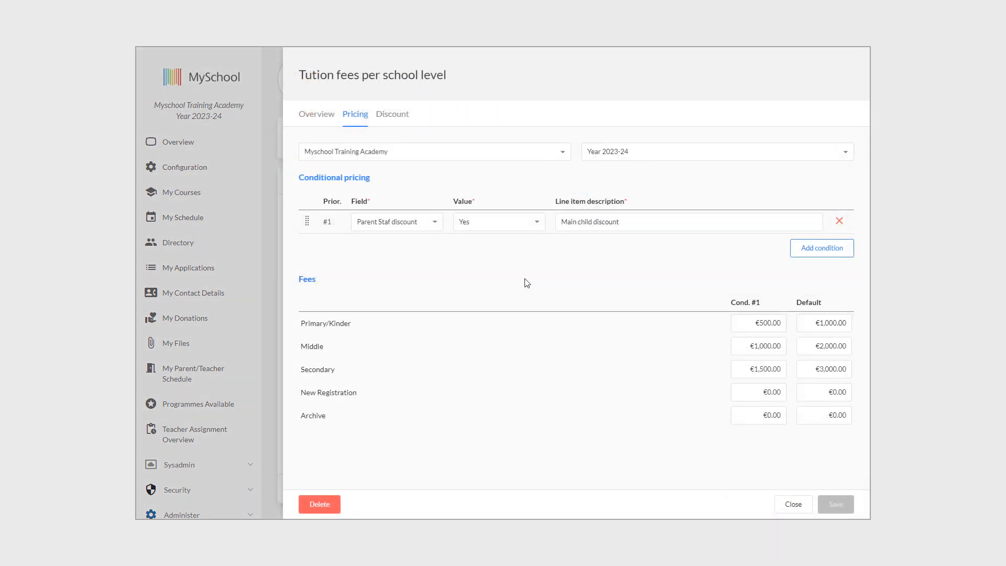
# - Switch the pricing of the tuition fee per school level to Year 2024-25
pyautogui.click(847, 156)
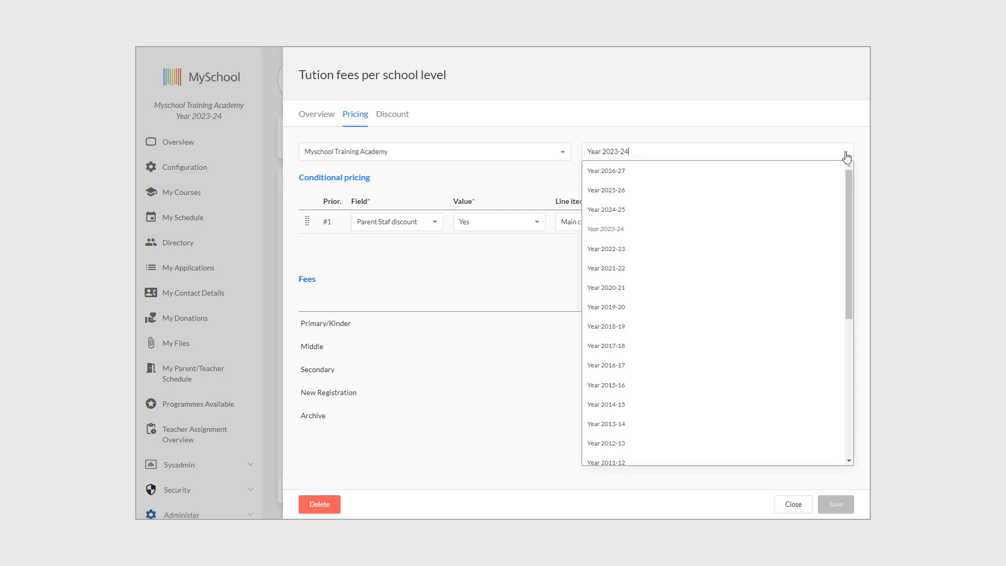
pyautogui.click(620, 210)
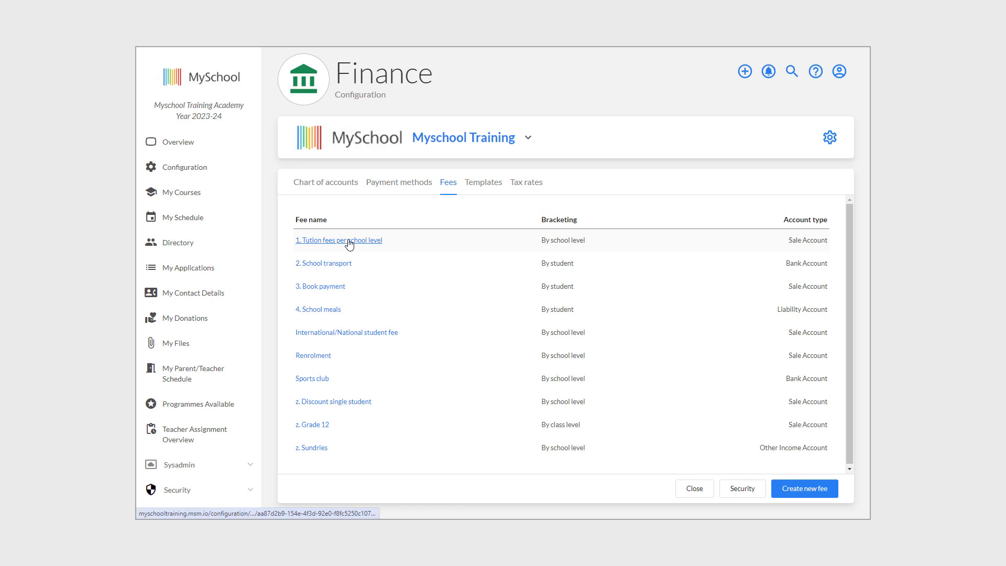
# - Check the fee status of the tuition fee per school level and of the z. Sundries fee
pyautogui.click(350, 245)
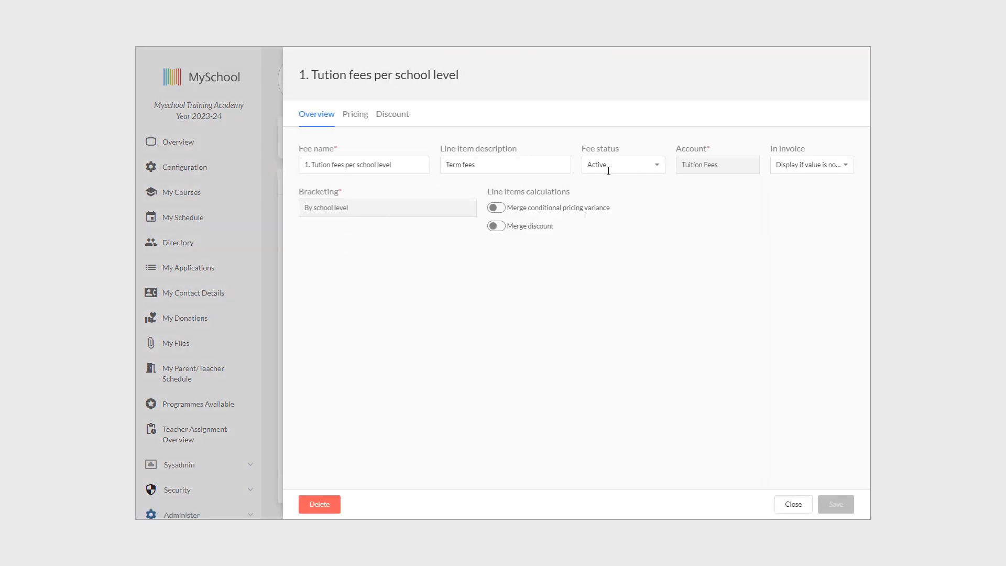
pyautogui.click(792, 504)
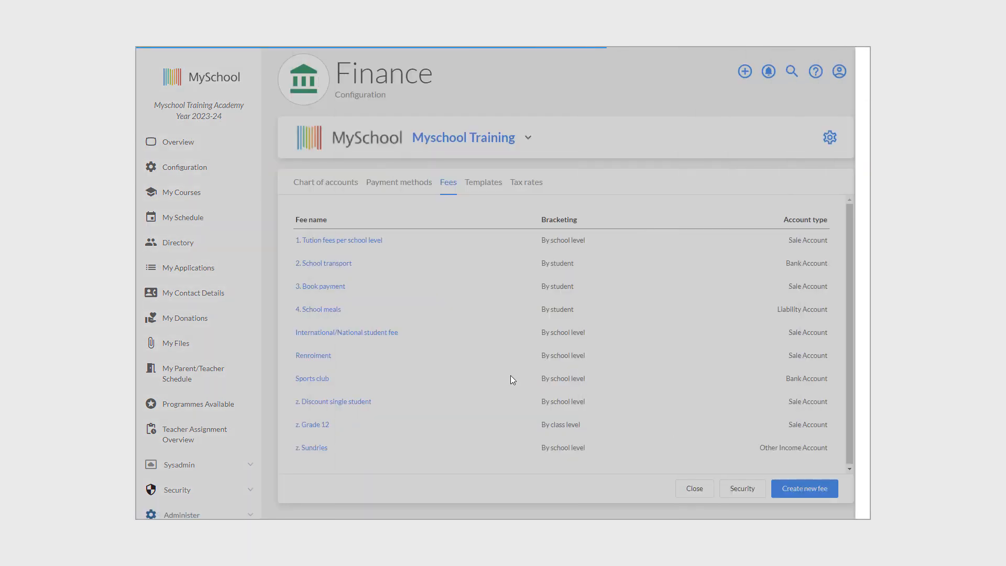
pyautogui.click(319, 449)
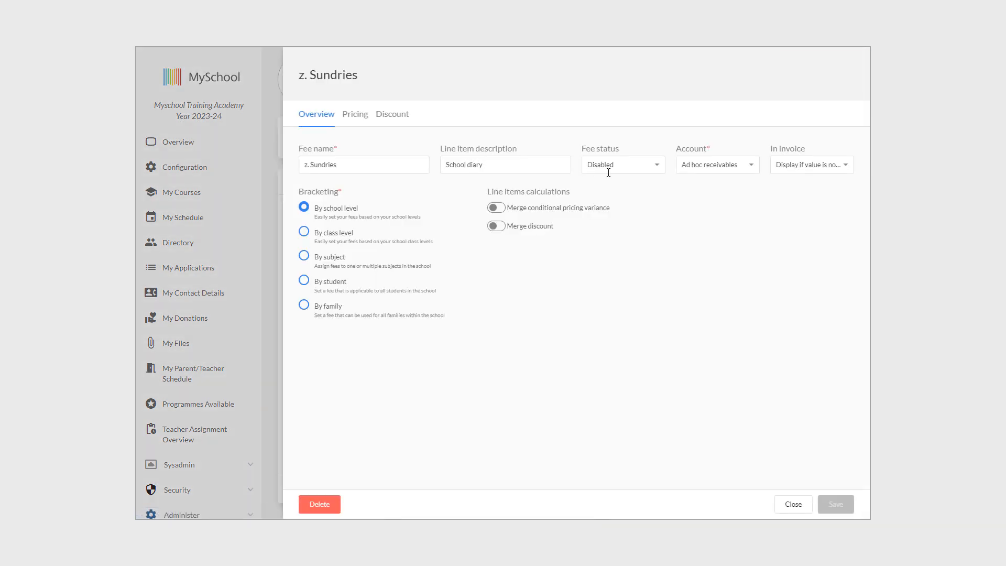
pyautogui.click(789, 506)
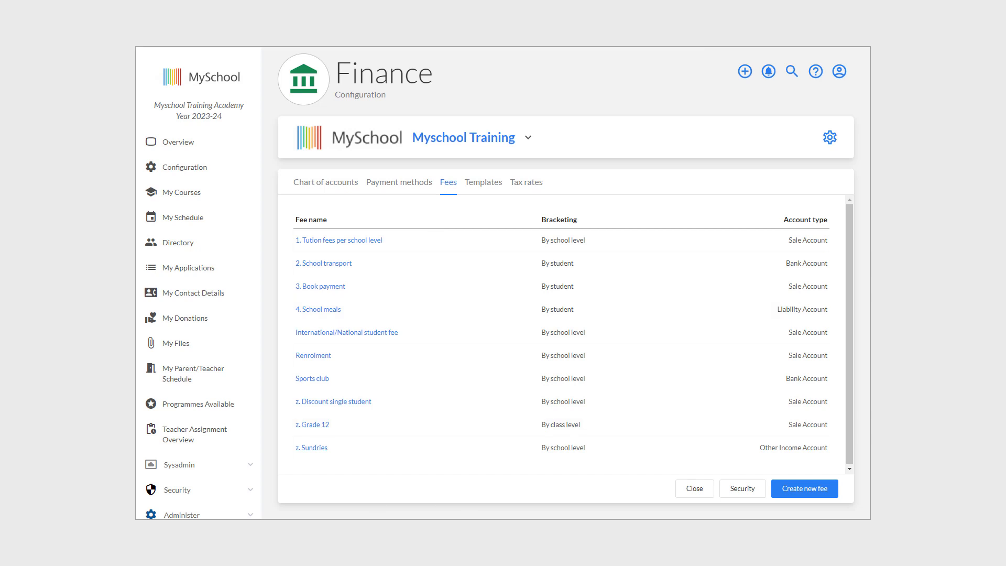
# - View the finance templates, and start an email for the first two draft invoices by loading a template
pyautogui.click(493, 183)
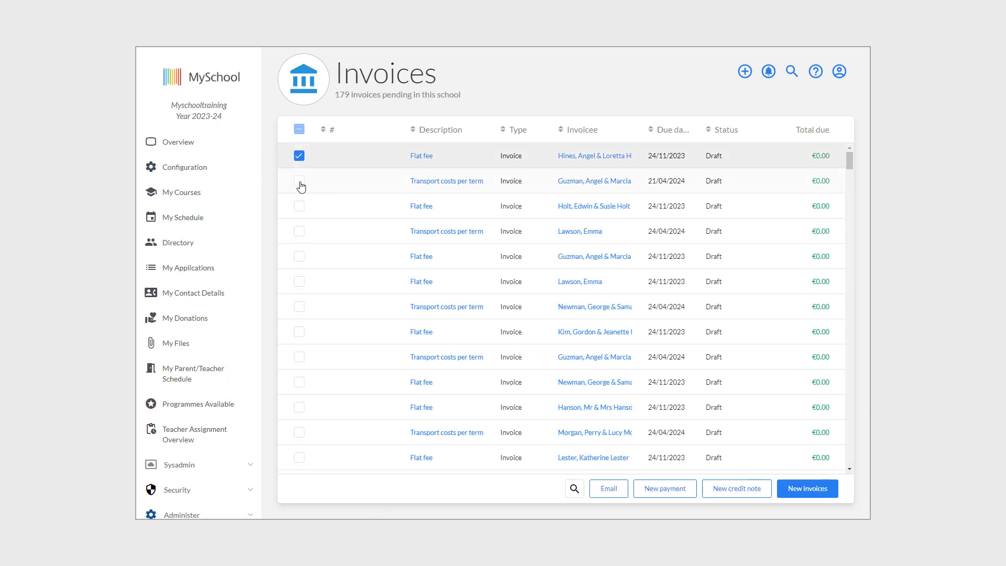
pyautogui.click(299, 181)
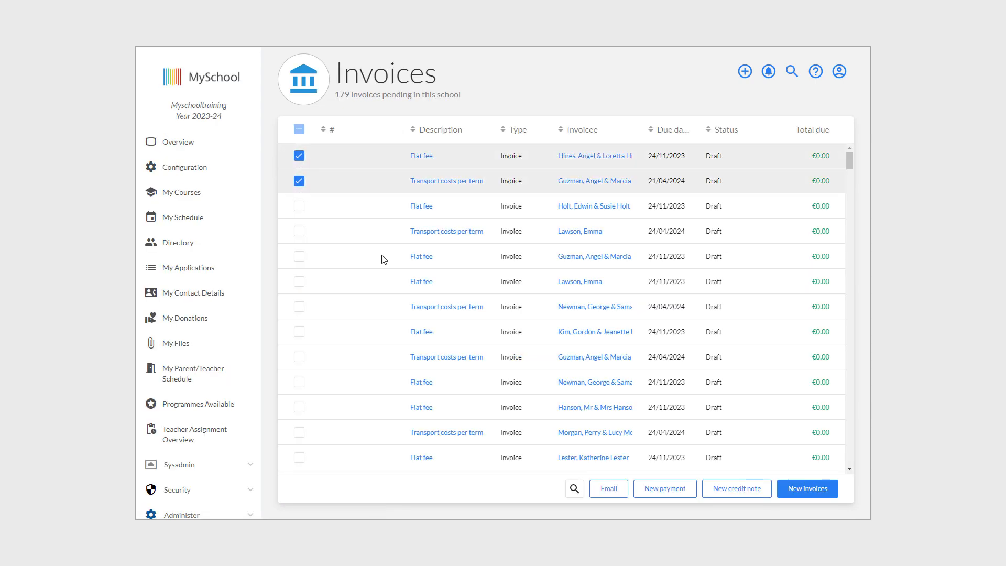
pyautogui.click(610, 489)
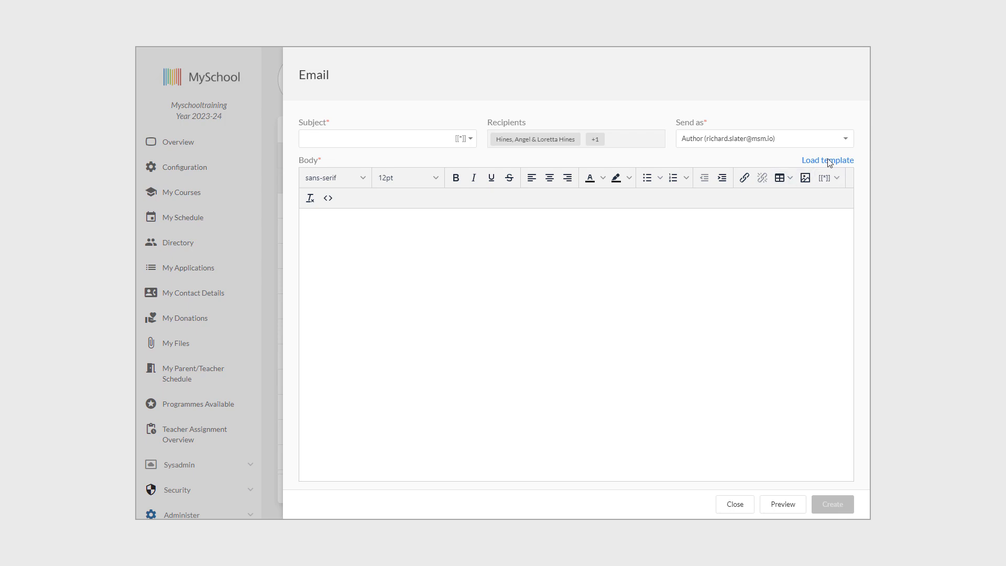
pyautogui.click(826, 163)
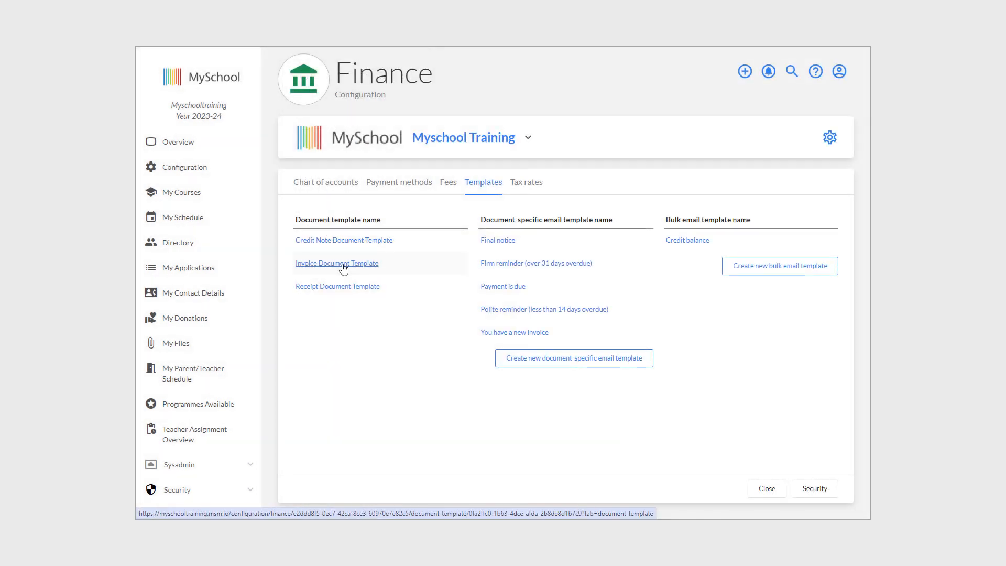
# - Open the Invoice Document Template and preview its document layout
pyautogui.click(342, 265)
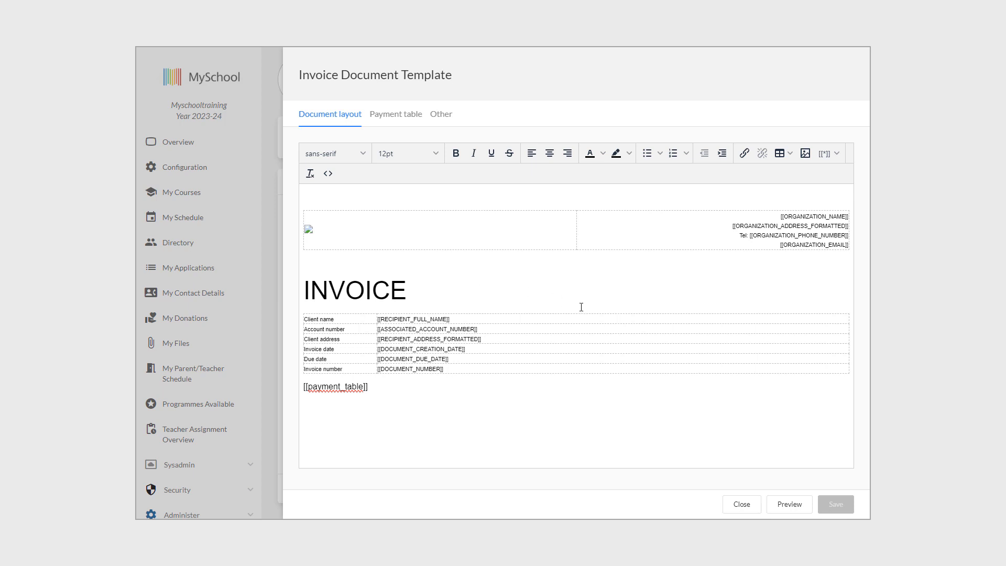
pyautogui.click(781, 506)
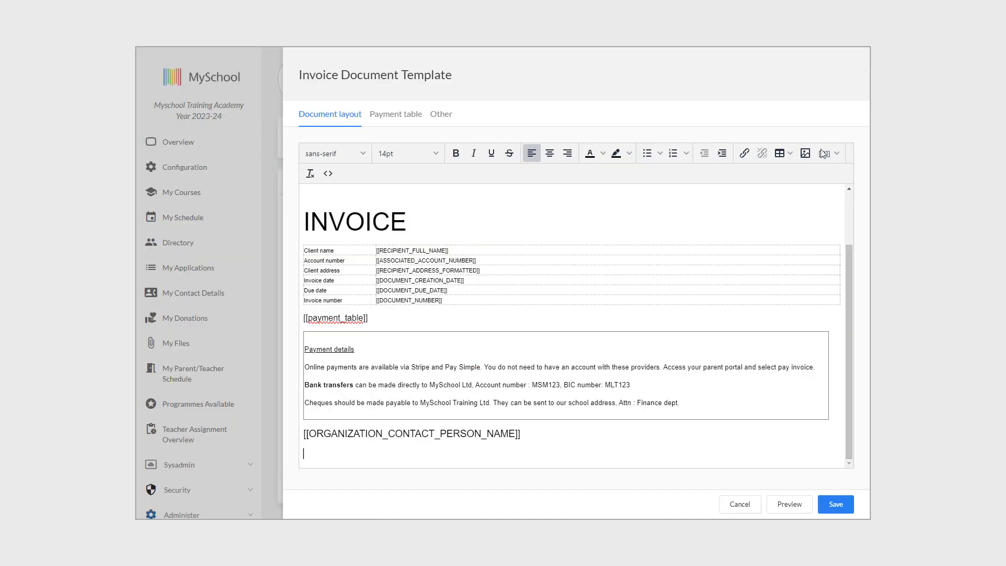
# - Insert the Organization Name placeholder below the contact person placeholder in the invoice template
pyautogui.click(825, 153)
pyautogui.scroll(-1, 780, 254)
pyautogui.scroll(-2, 780, 254)
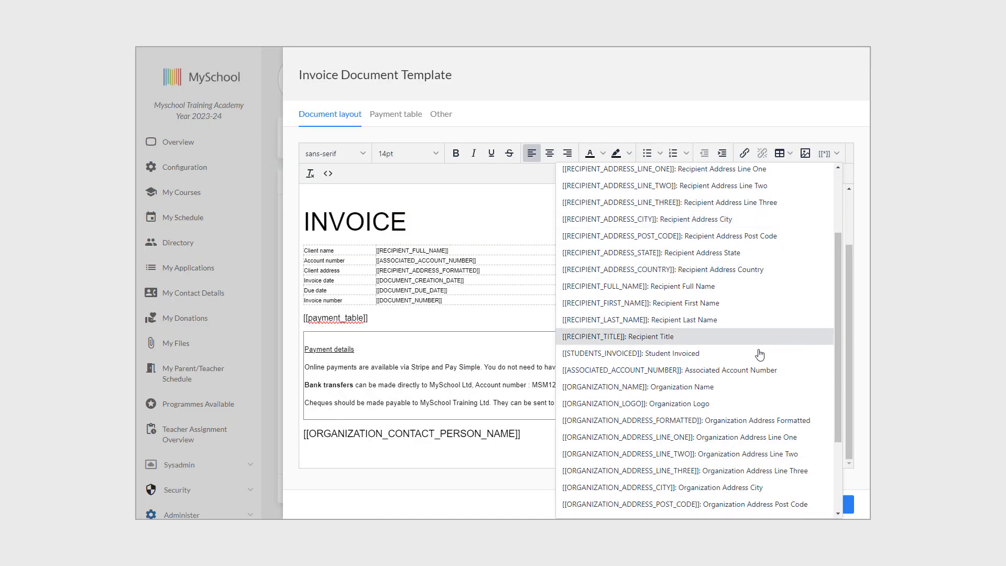
pyautogui.click(743, 386)
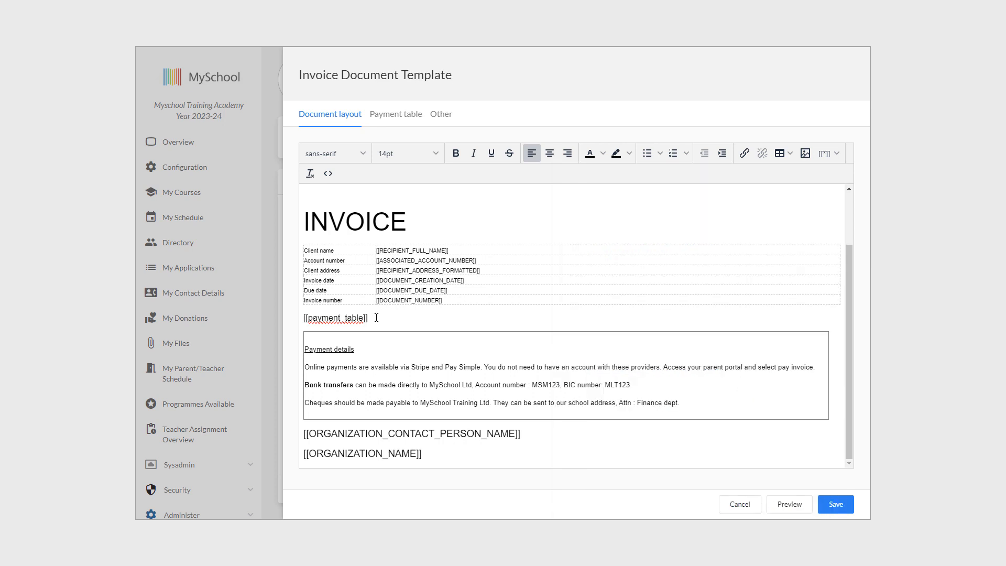
# - Review the payment table columns and header design behind the payment_table placeholder, and preview the full invoice document
pyautogui.moveTo(376, 318); pyautogui.dragTo(297, 321)
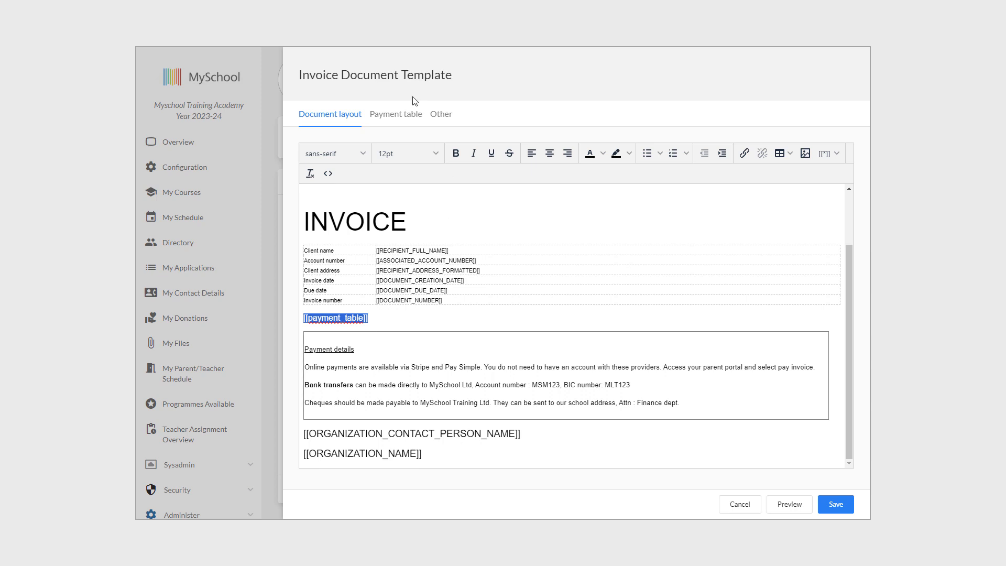
pyautogui.click(407, 119)
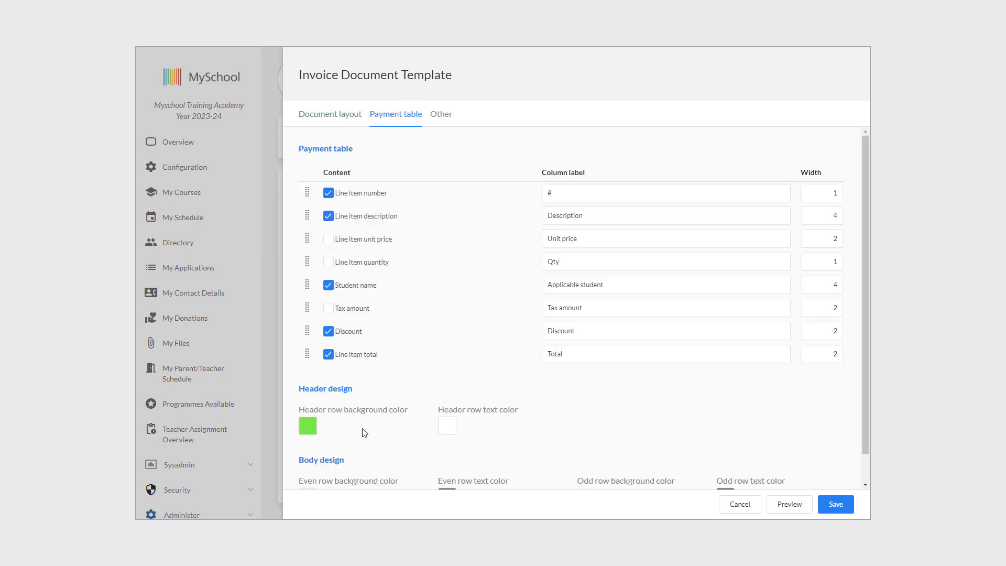
pyautogui.click(794, 504)
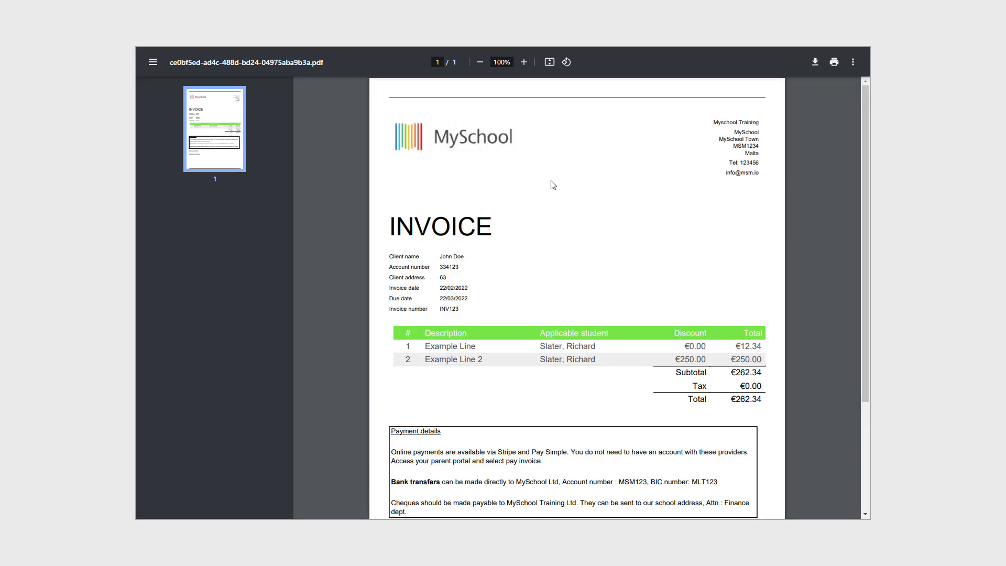
pyautogui.scroll(-3, 526, 332)
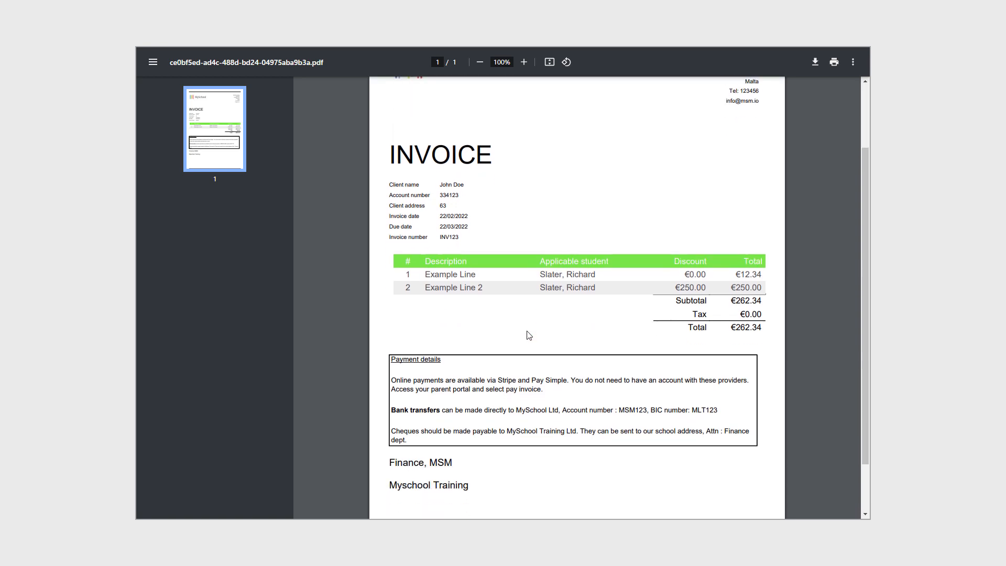